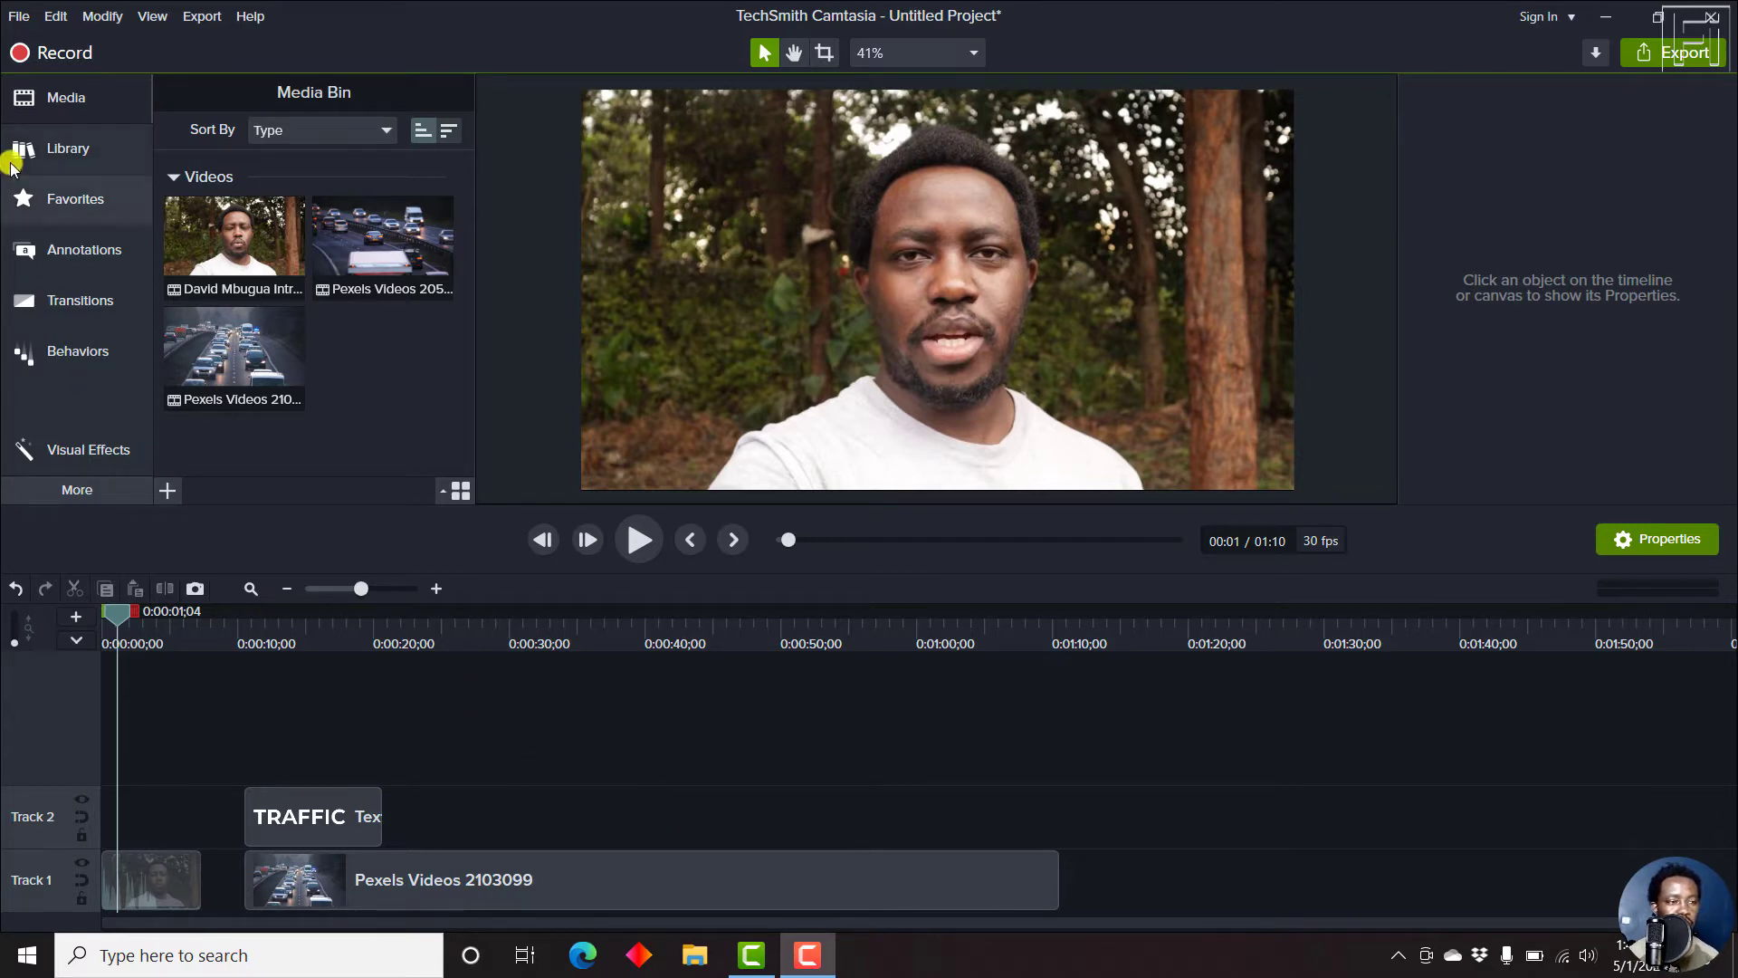
- Add a yellow circle shape on Track 2 above the intro clip and enlarge it to cover the speaker's face
{"action": "left_click", "coordinate": [73, 249]}
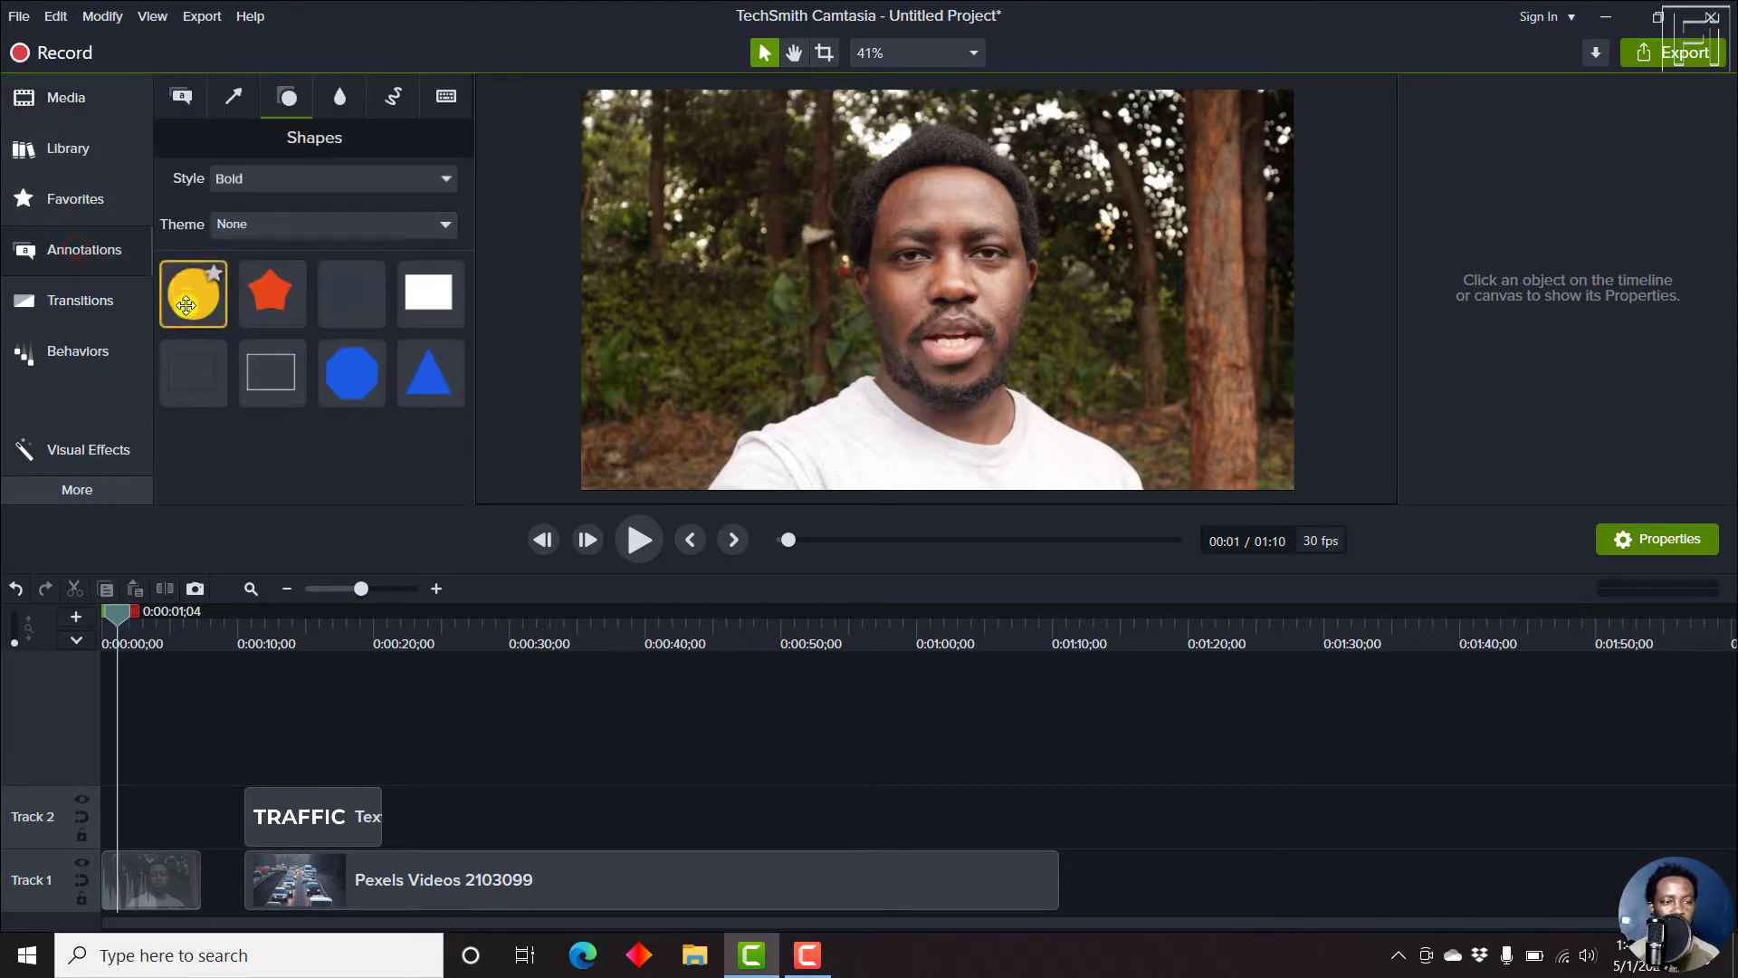
{"action": "left_click_drag", "start_coordinate": [186, 306], "coordinate": [116, 820]}
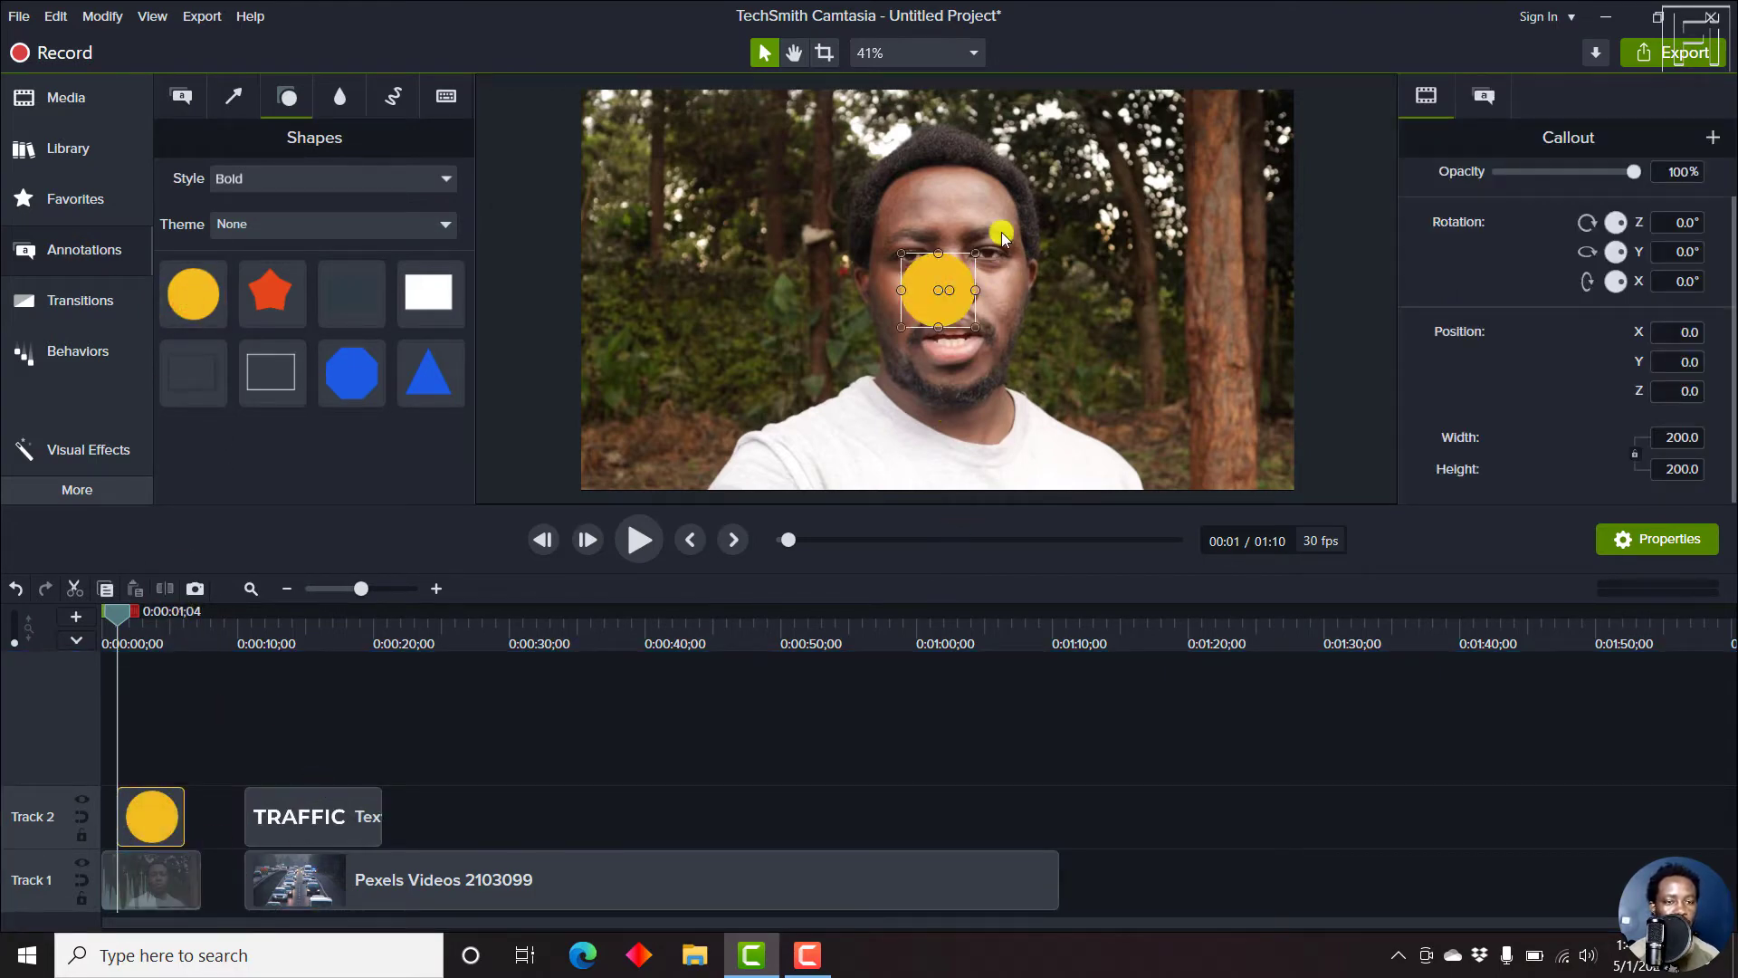
{"action": "left_click_drag", "start_coordinate": [978, 249], "coordinate": [1070, 159]}
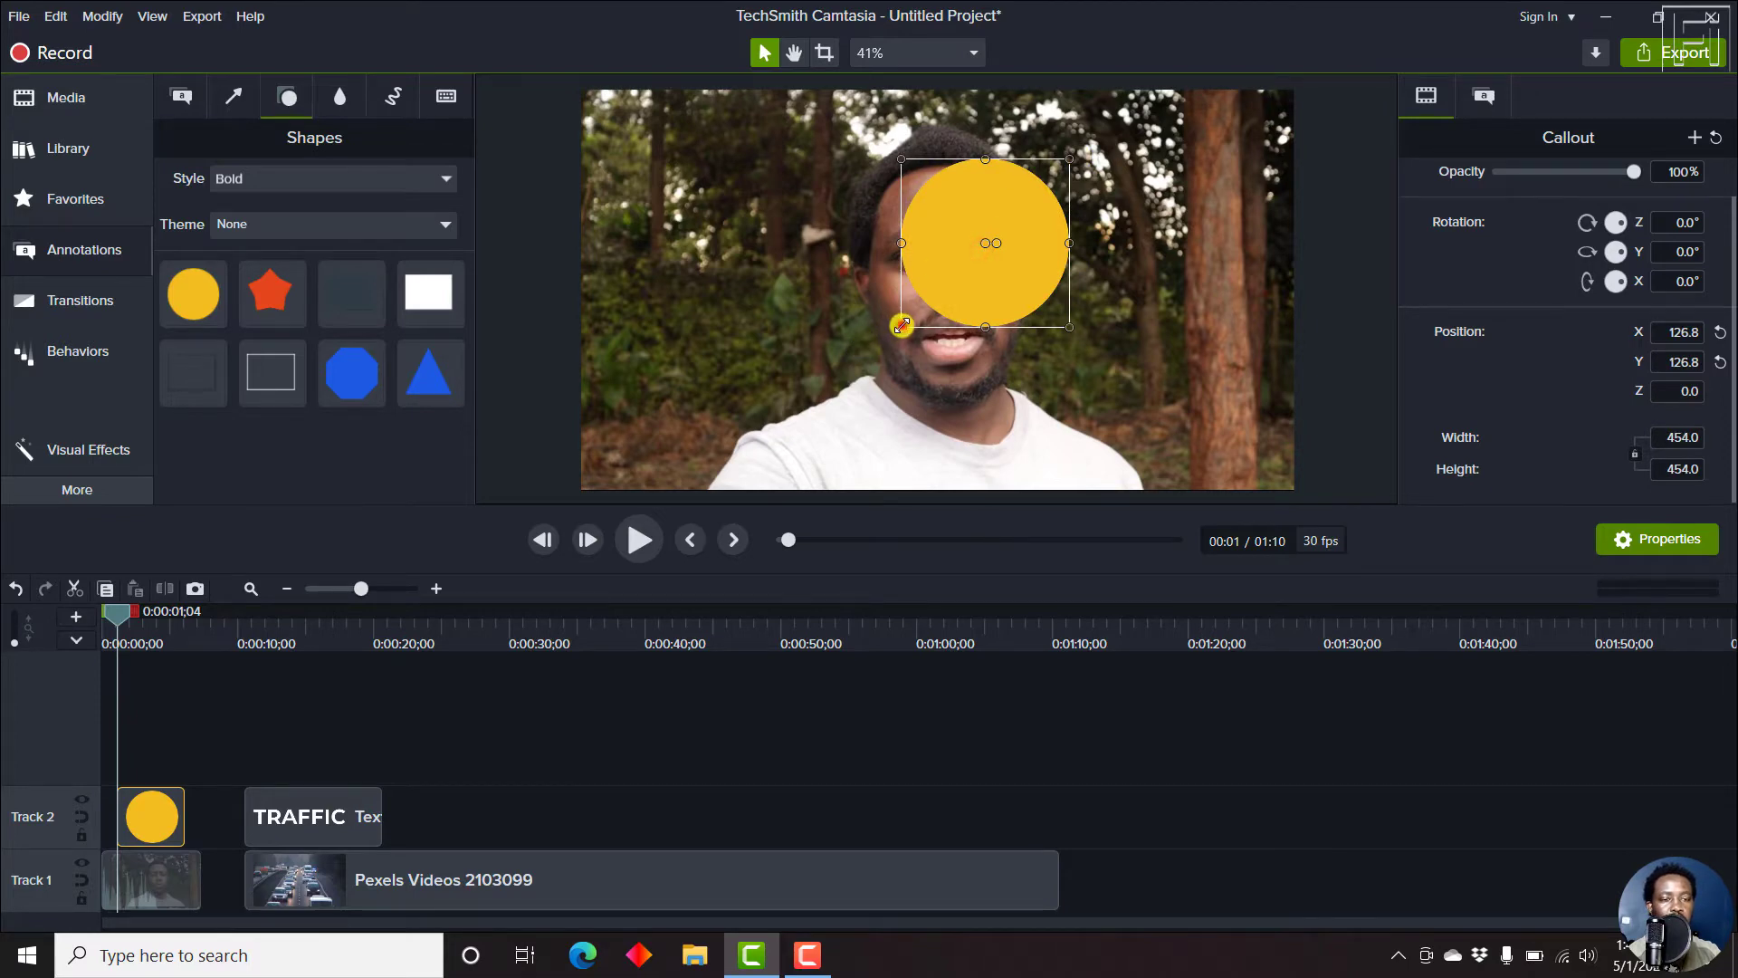
{"action": "left_click_drag", "start_coordinate": [902, 326], "coordinate": [775, 452]}
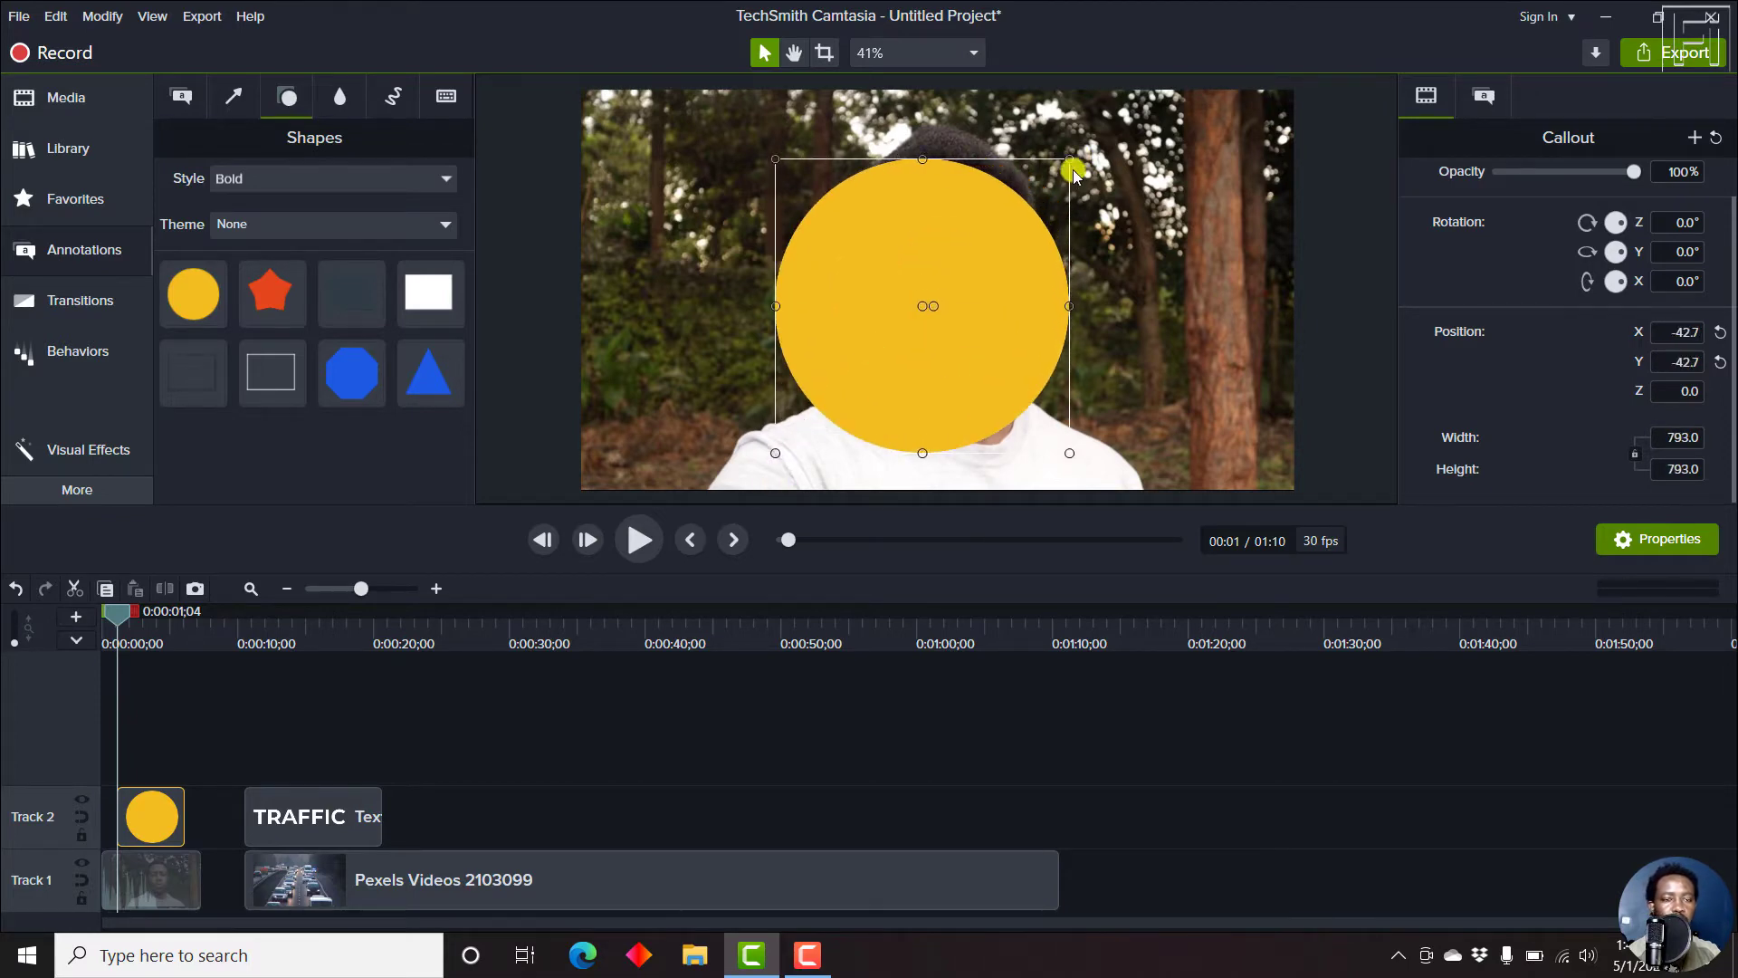
{"action": "left_click_drag", "start_coordinate": [1070, 161], "coordinate": [1124, 101]}
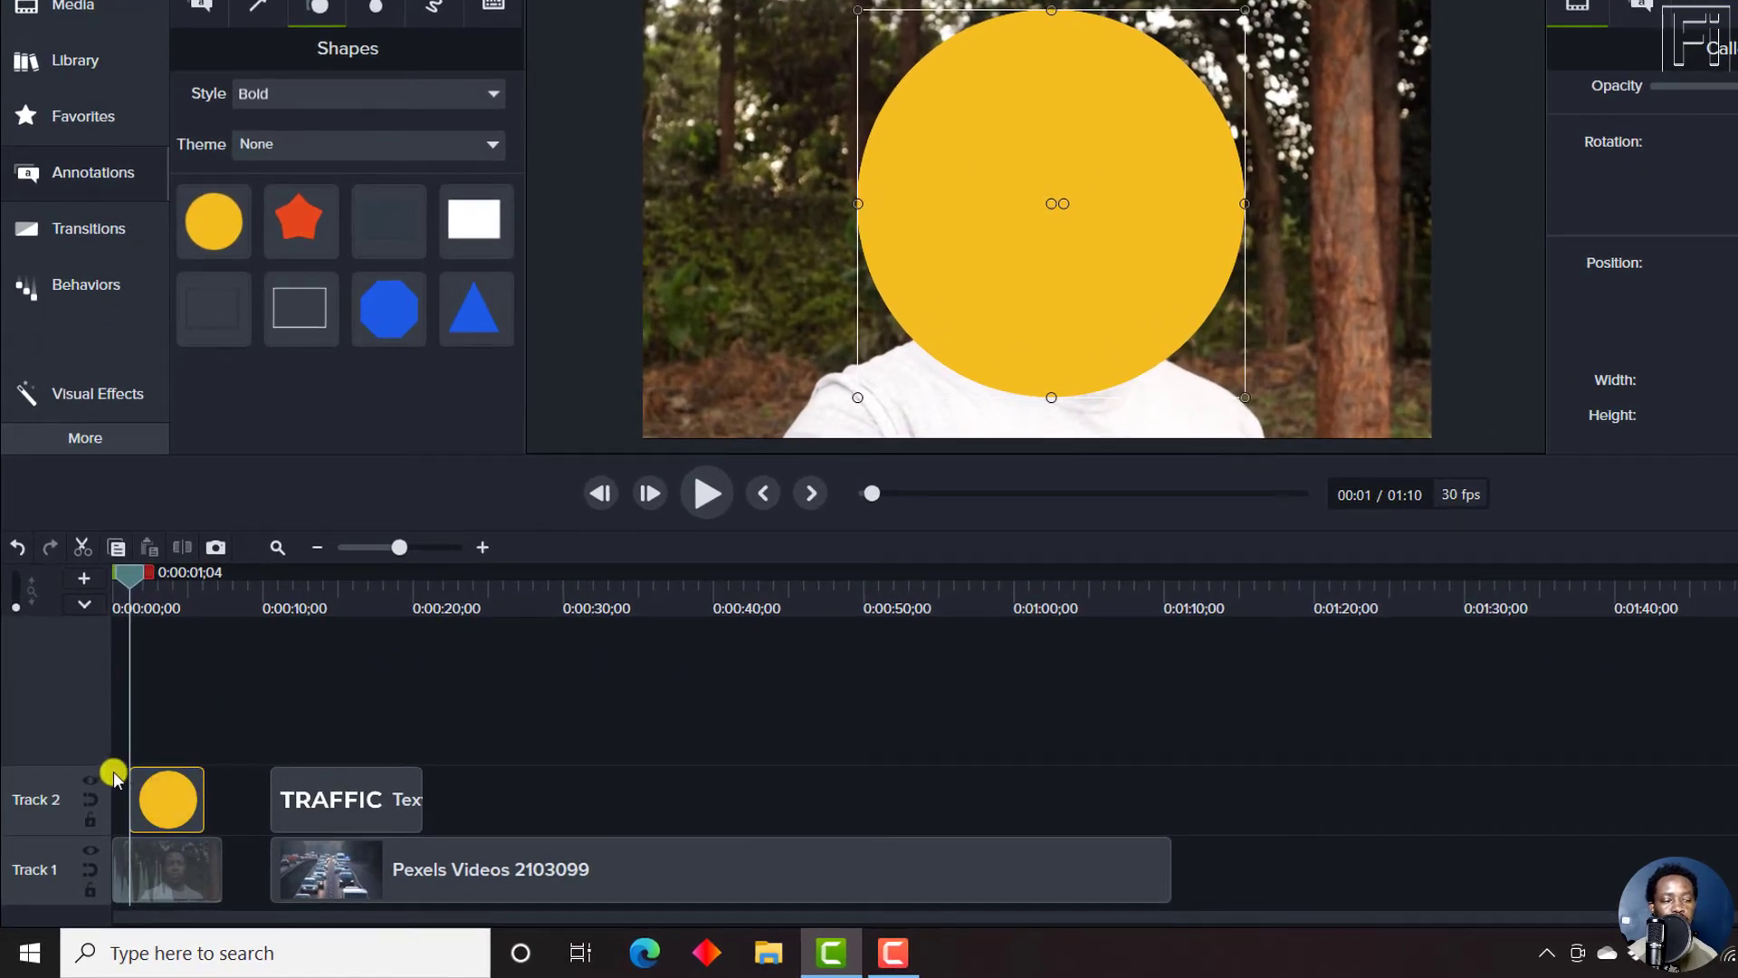
- Try the Alpha track matte mode on Track 2 and preview it over the circle and TRAFFIC clips
{"action": "left_click", "coordinate": [90, 784]}
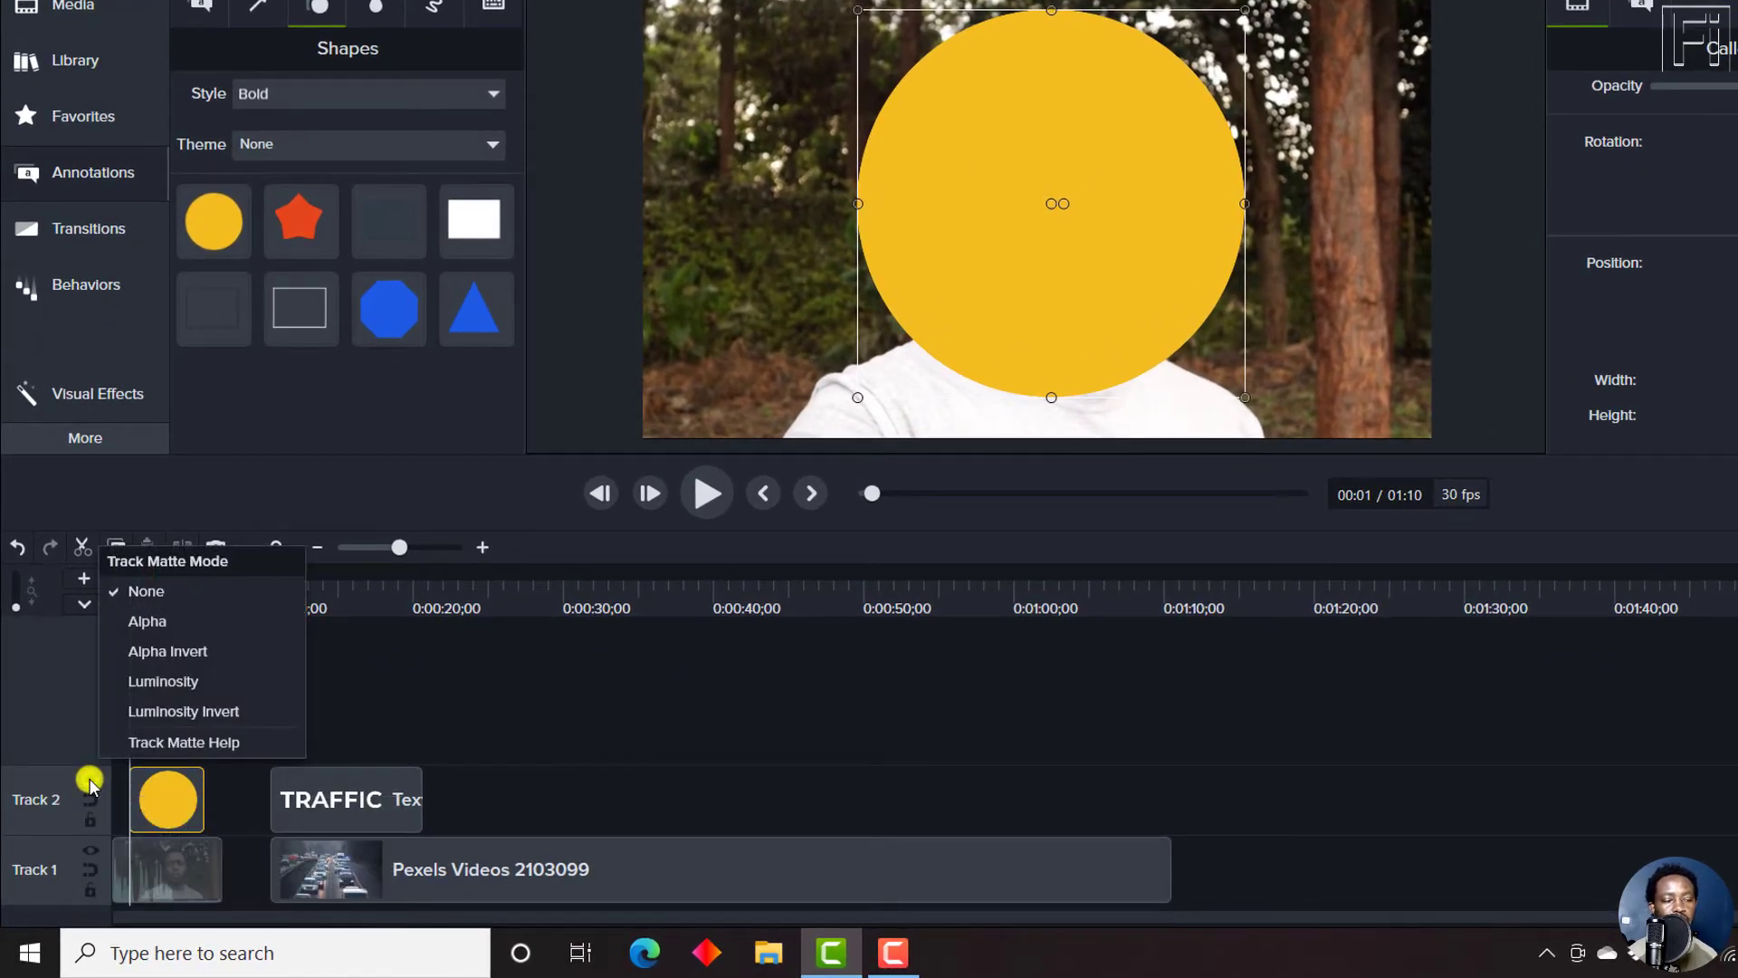
{"action": "left_click", "coordinate": [149, 624]}
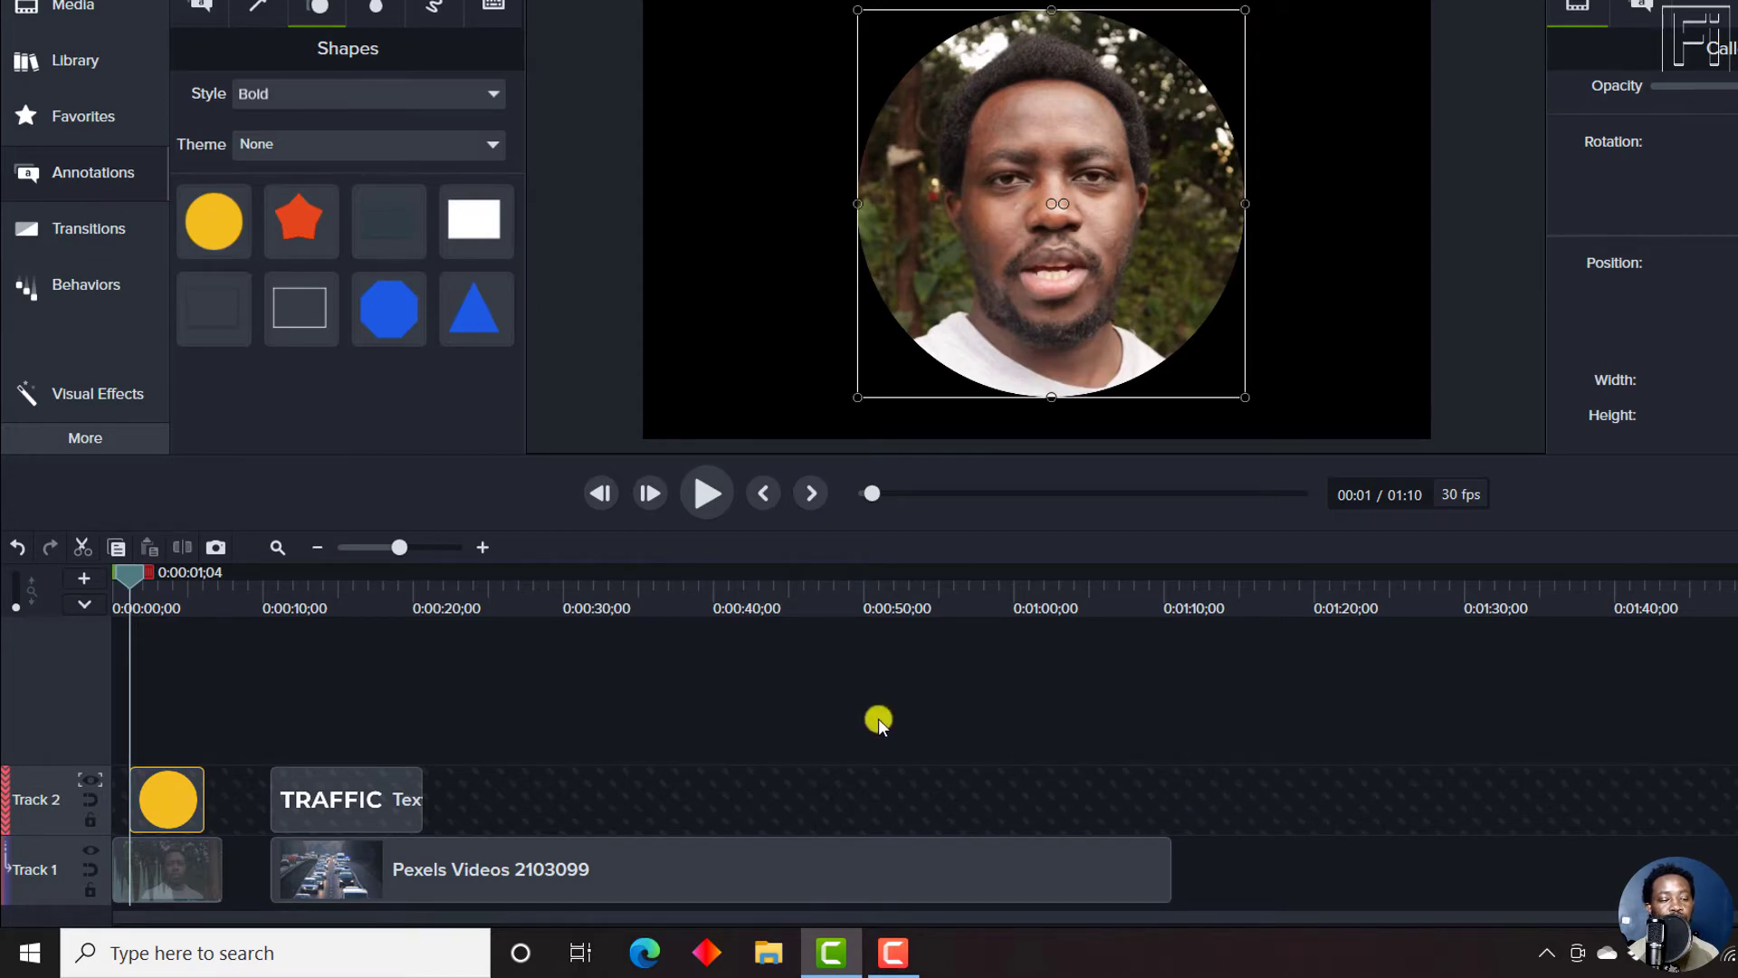
{"action": "left_click_drag", "start_coordinate": [119, 568], "coordinate": [156, 590]}
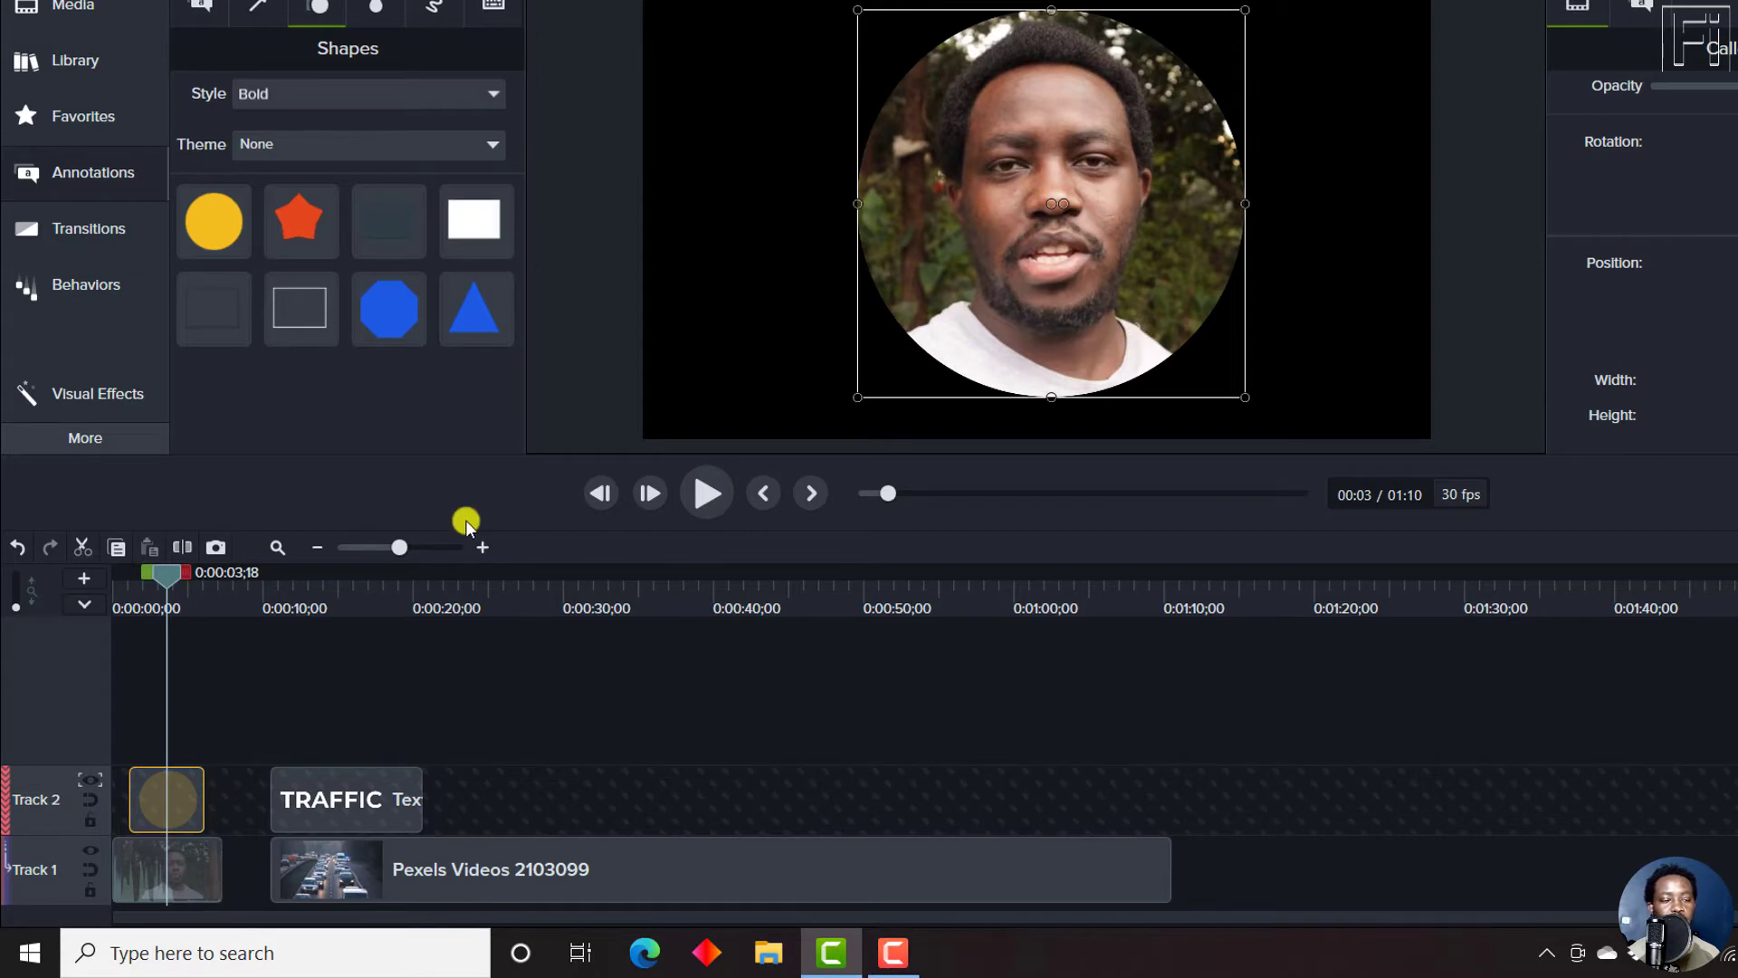
{"action": "left_click_drag", "start_coordinate": [181, 580], "coordinate": [335, 572]}
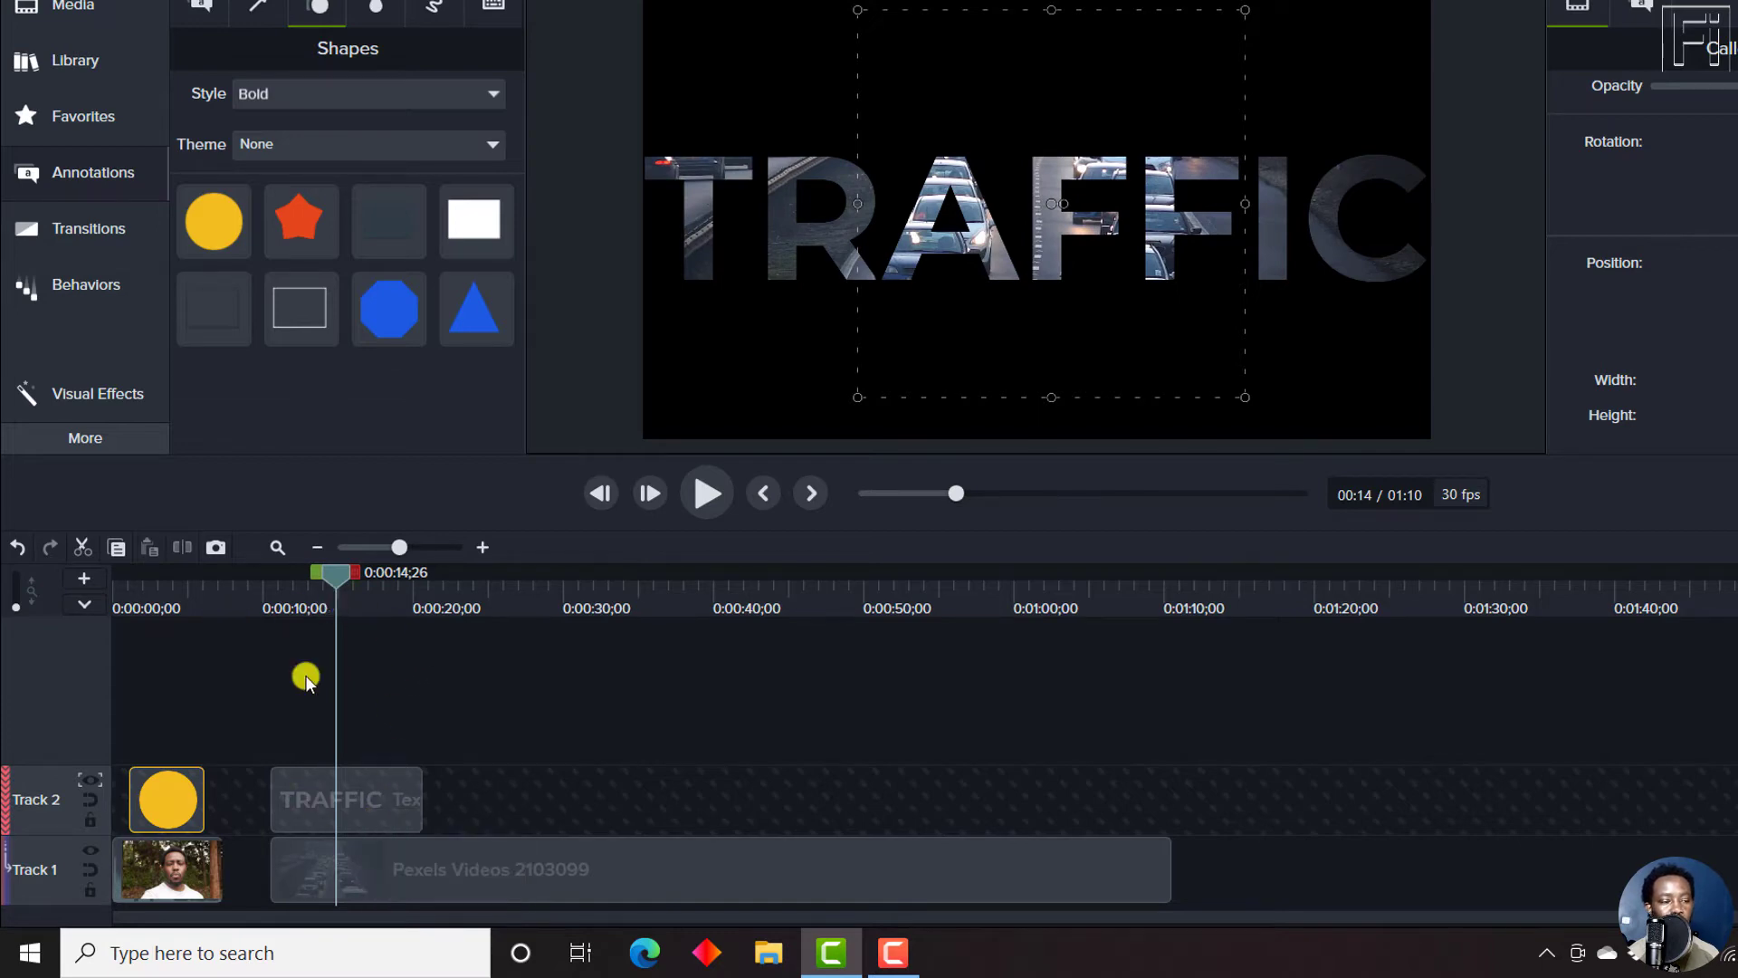
{"action": "left_click", "coordinate": [427, 706]}
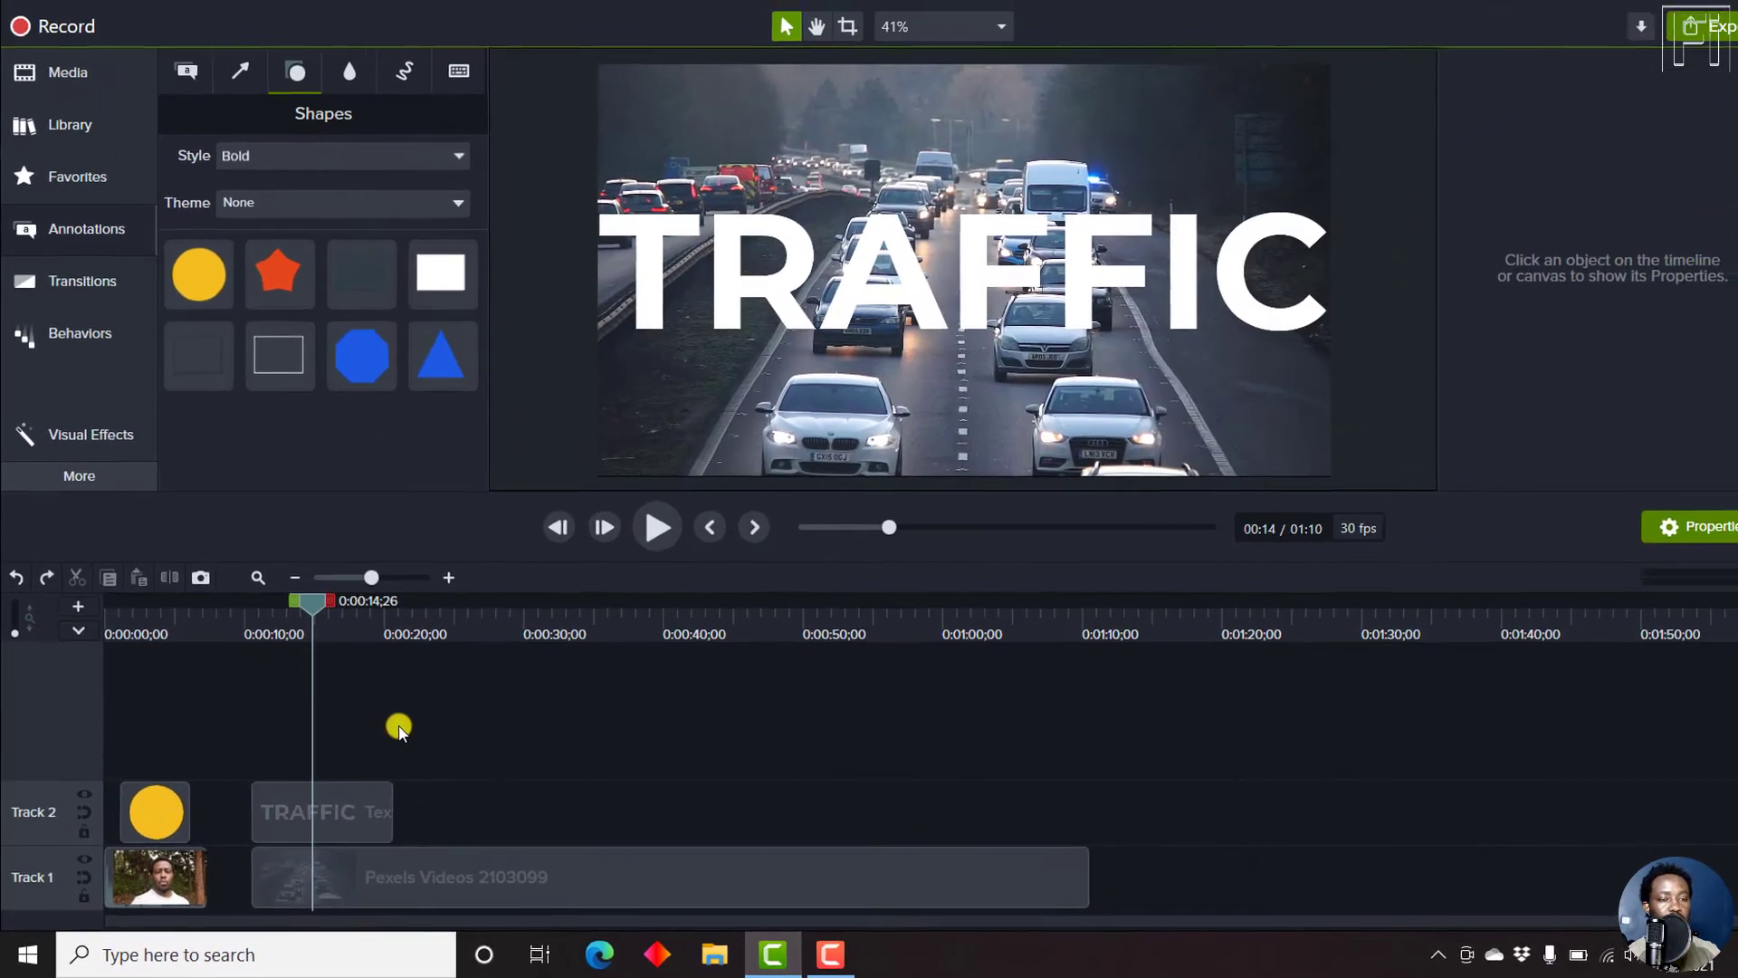
{"action": "left_click_drag", "start_coordinate": [311, 617], "coordinate": [175, 627]}
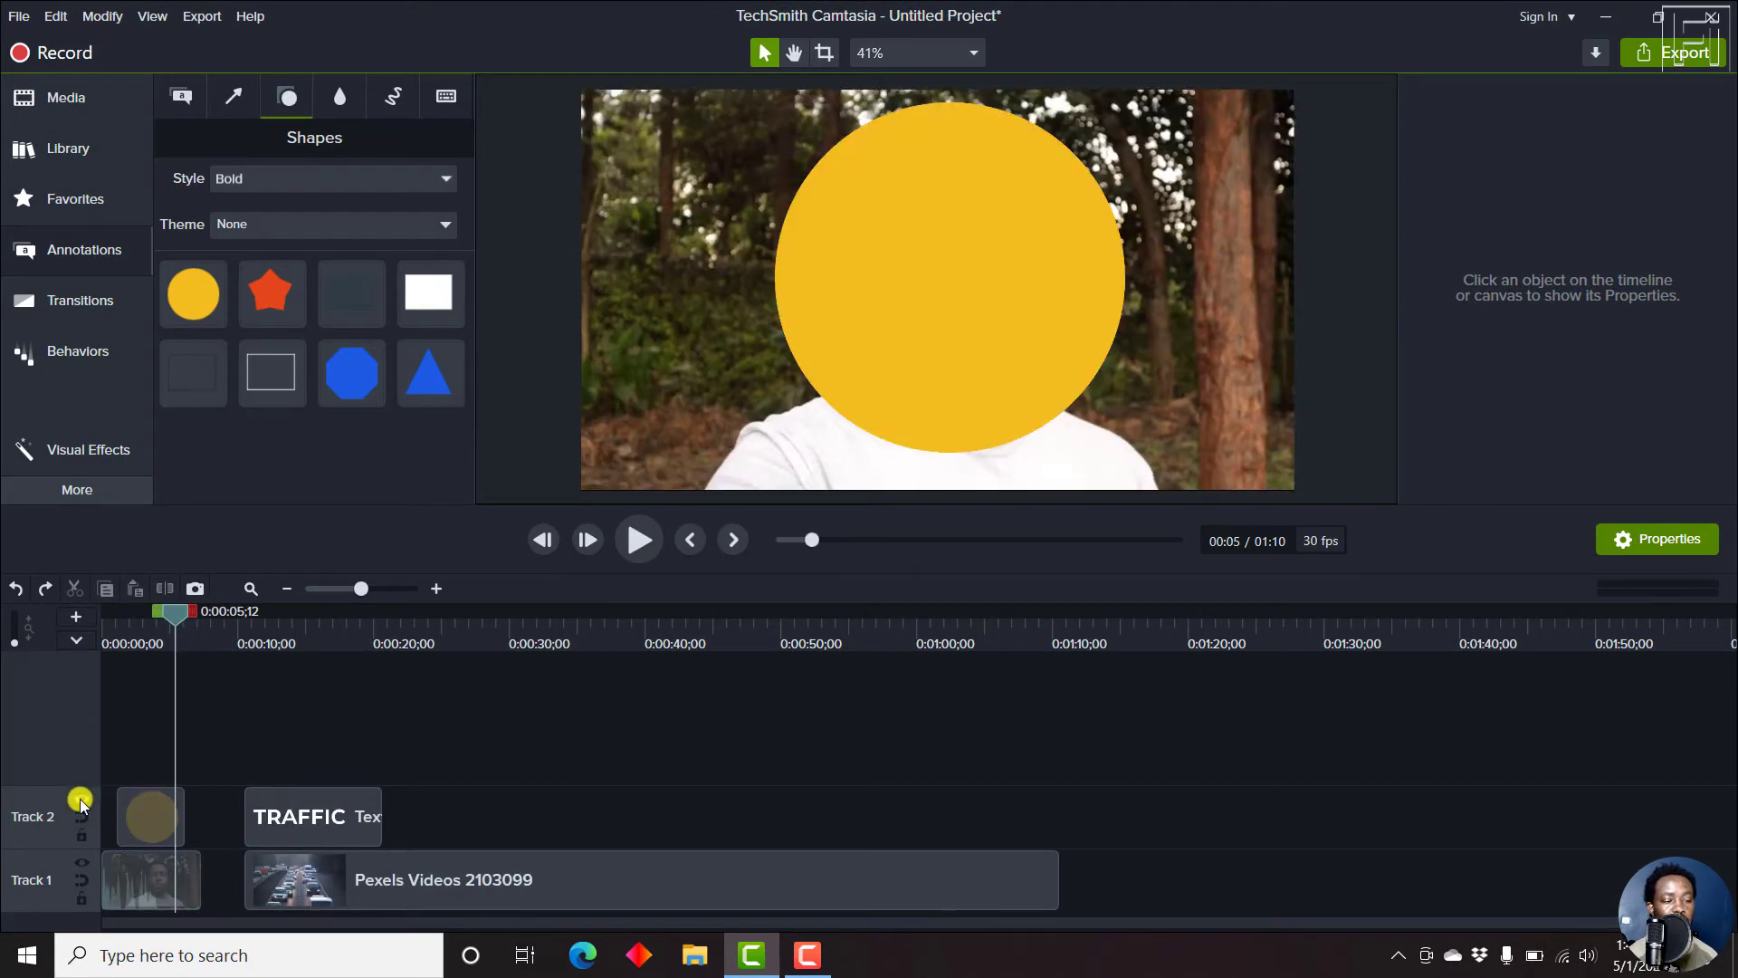
{"action": "left_click", "coordinate": [80, 801]}
{"action": "left_click", "coordinate": [474, 747]}
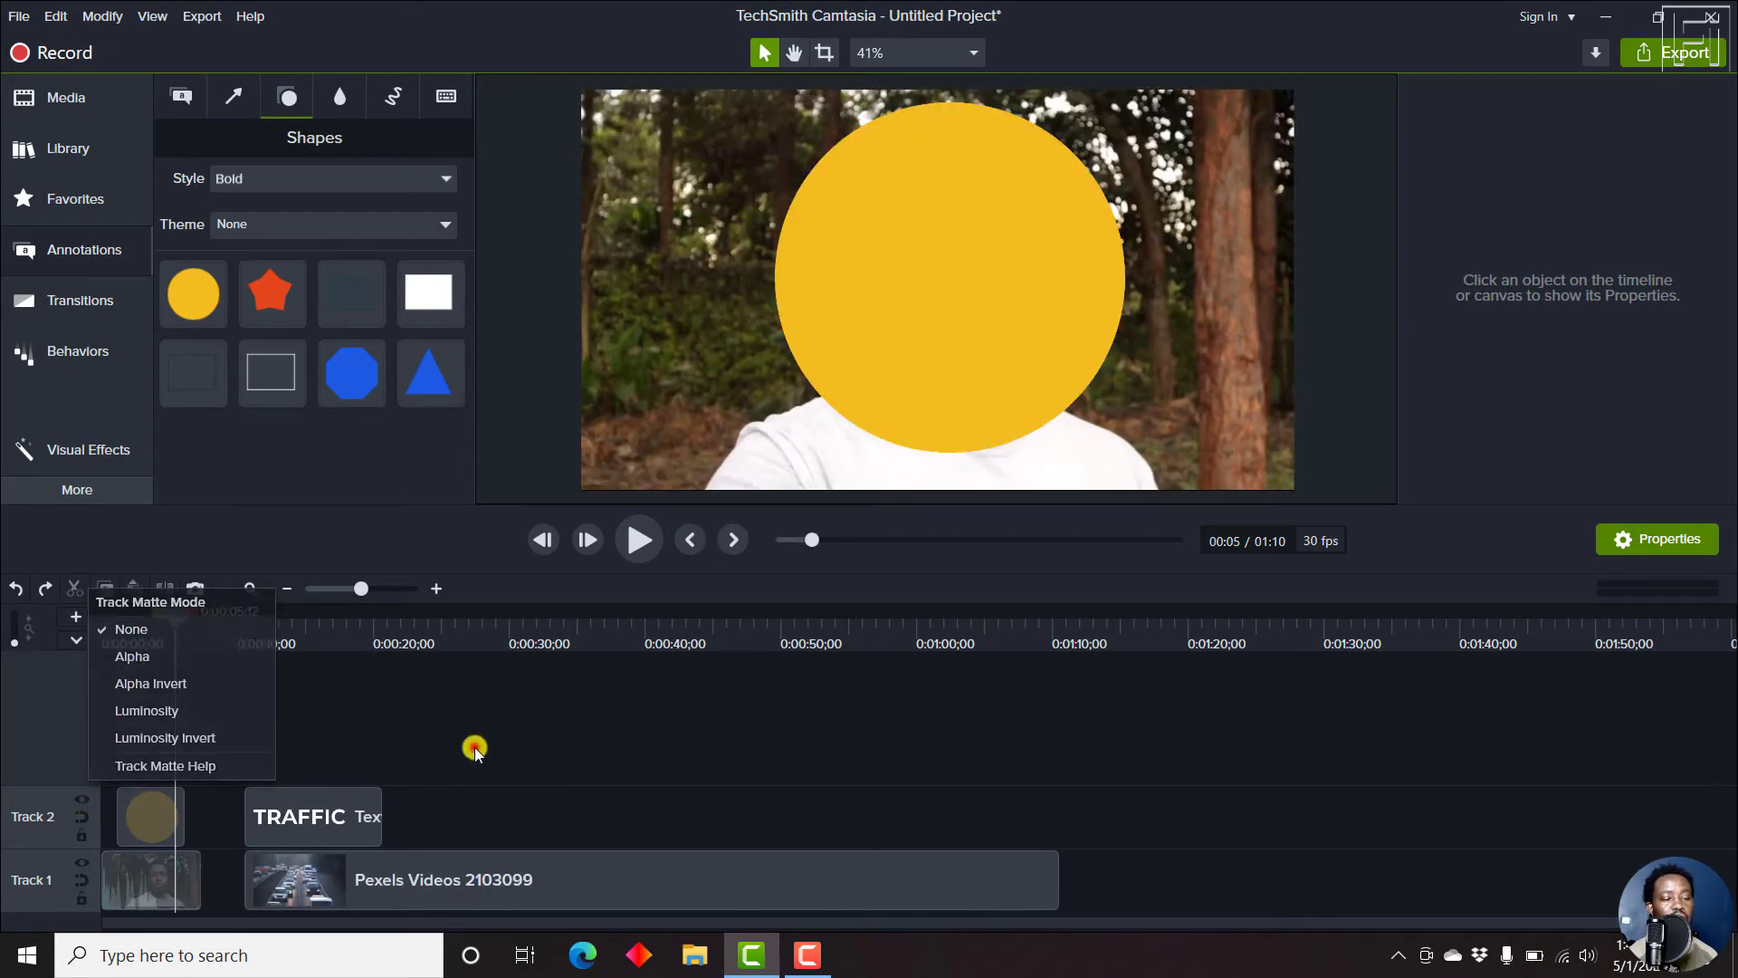
{"action": "left_click_drag", "start_coordinate": [175, 610], "coordinate": [193, 648]}
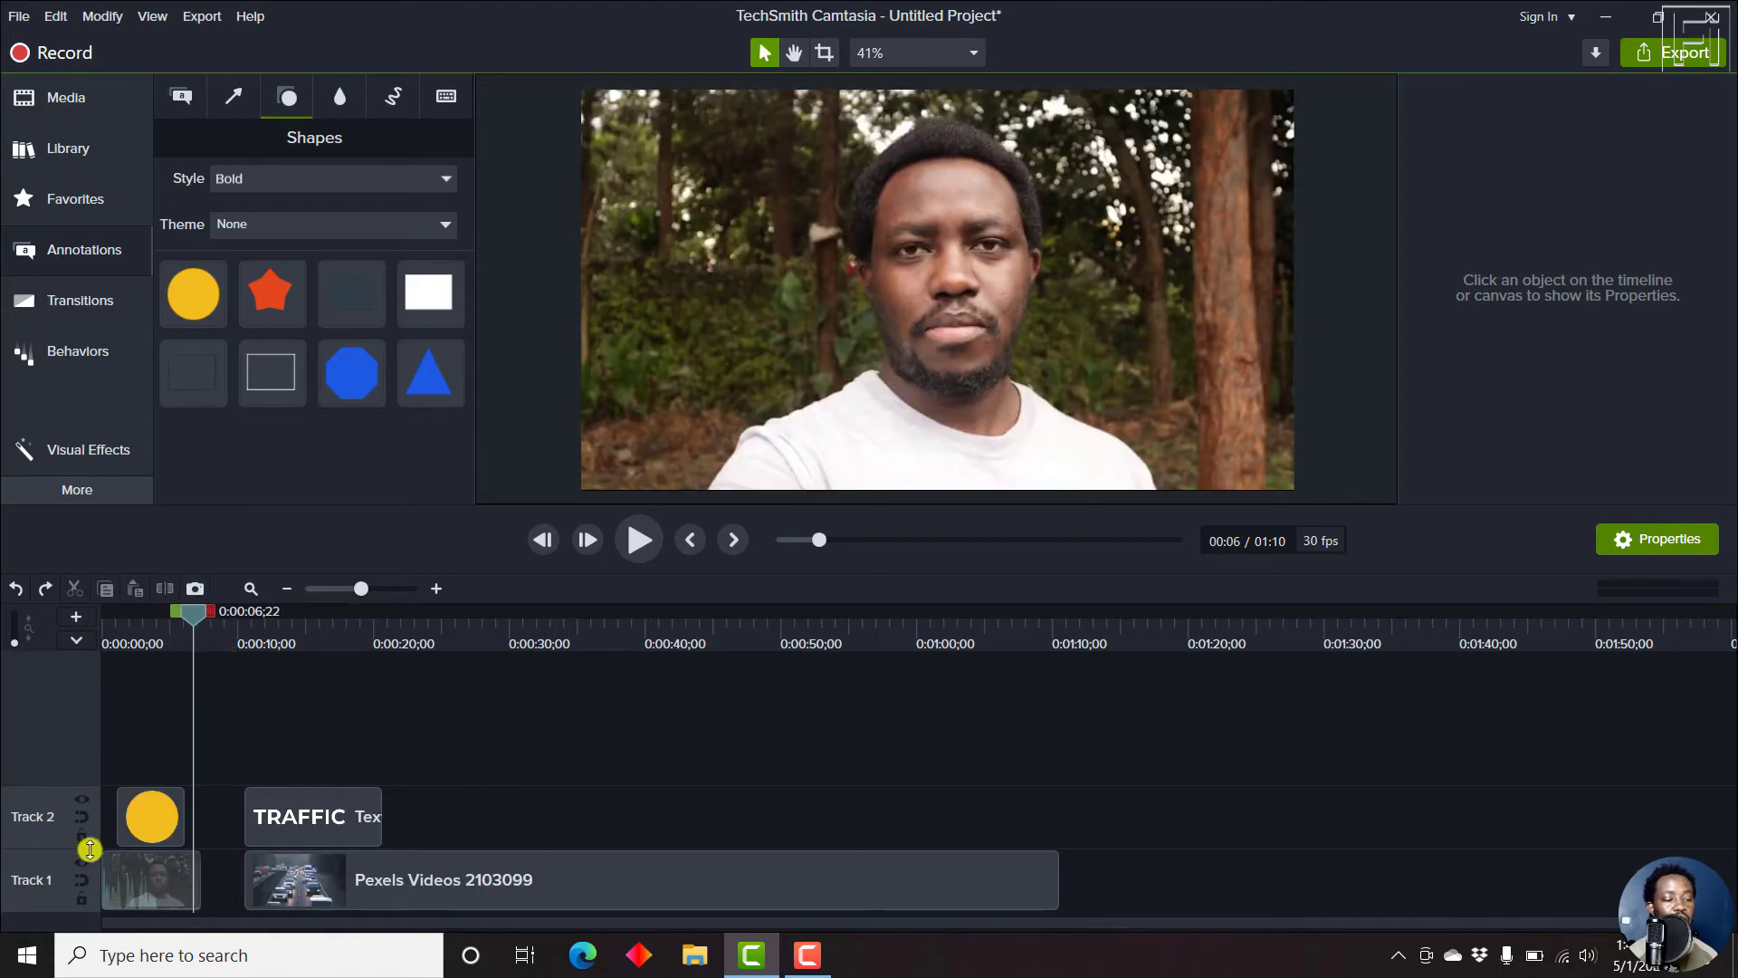
{"action": "left_click", "coordinate": [134, 832]}
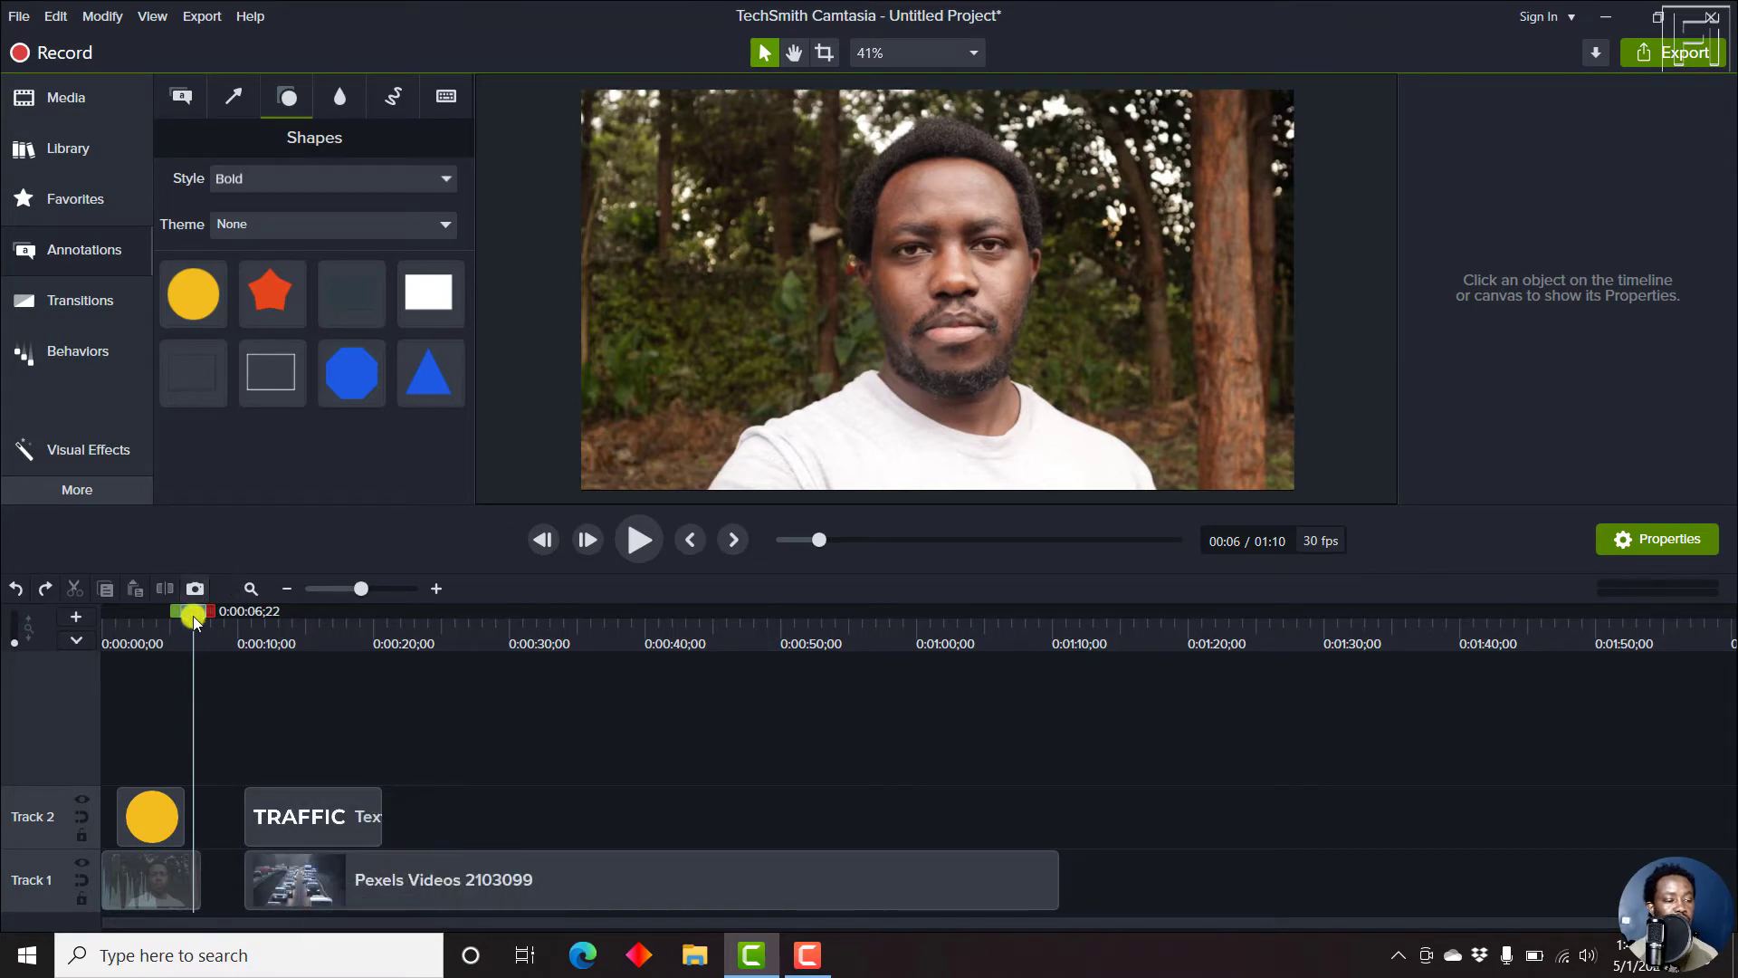
- Apply the Media Matte visual effect to the TRAFFIC text clip on Track 2
{"action": "left_click_drag", "start_coordinate": [181, 609], "coordinate": [297, 639]}
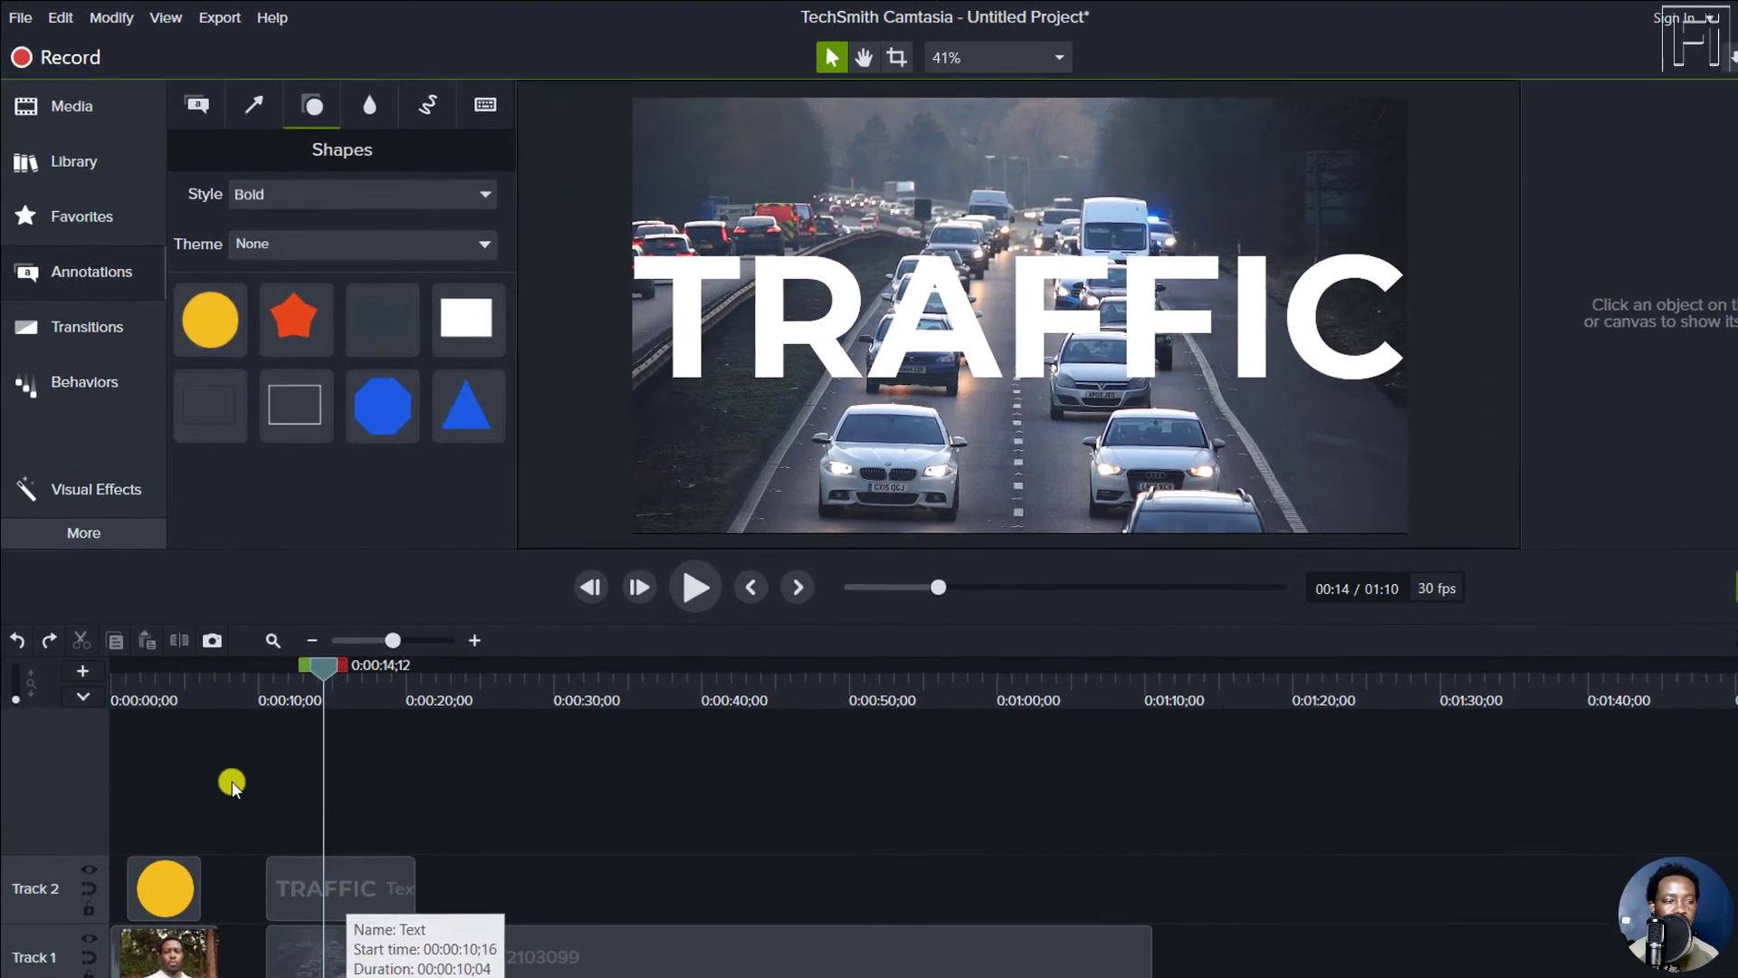
{"action": "left_click", "coordinate": [97, 501]}
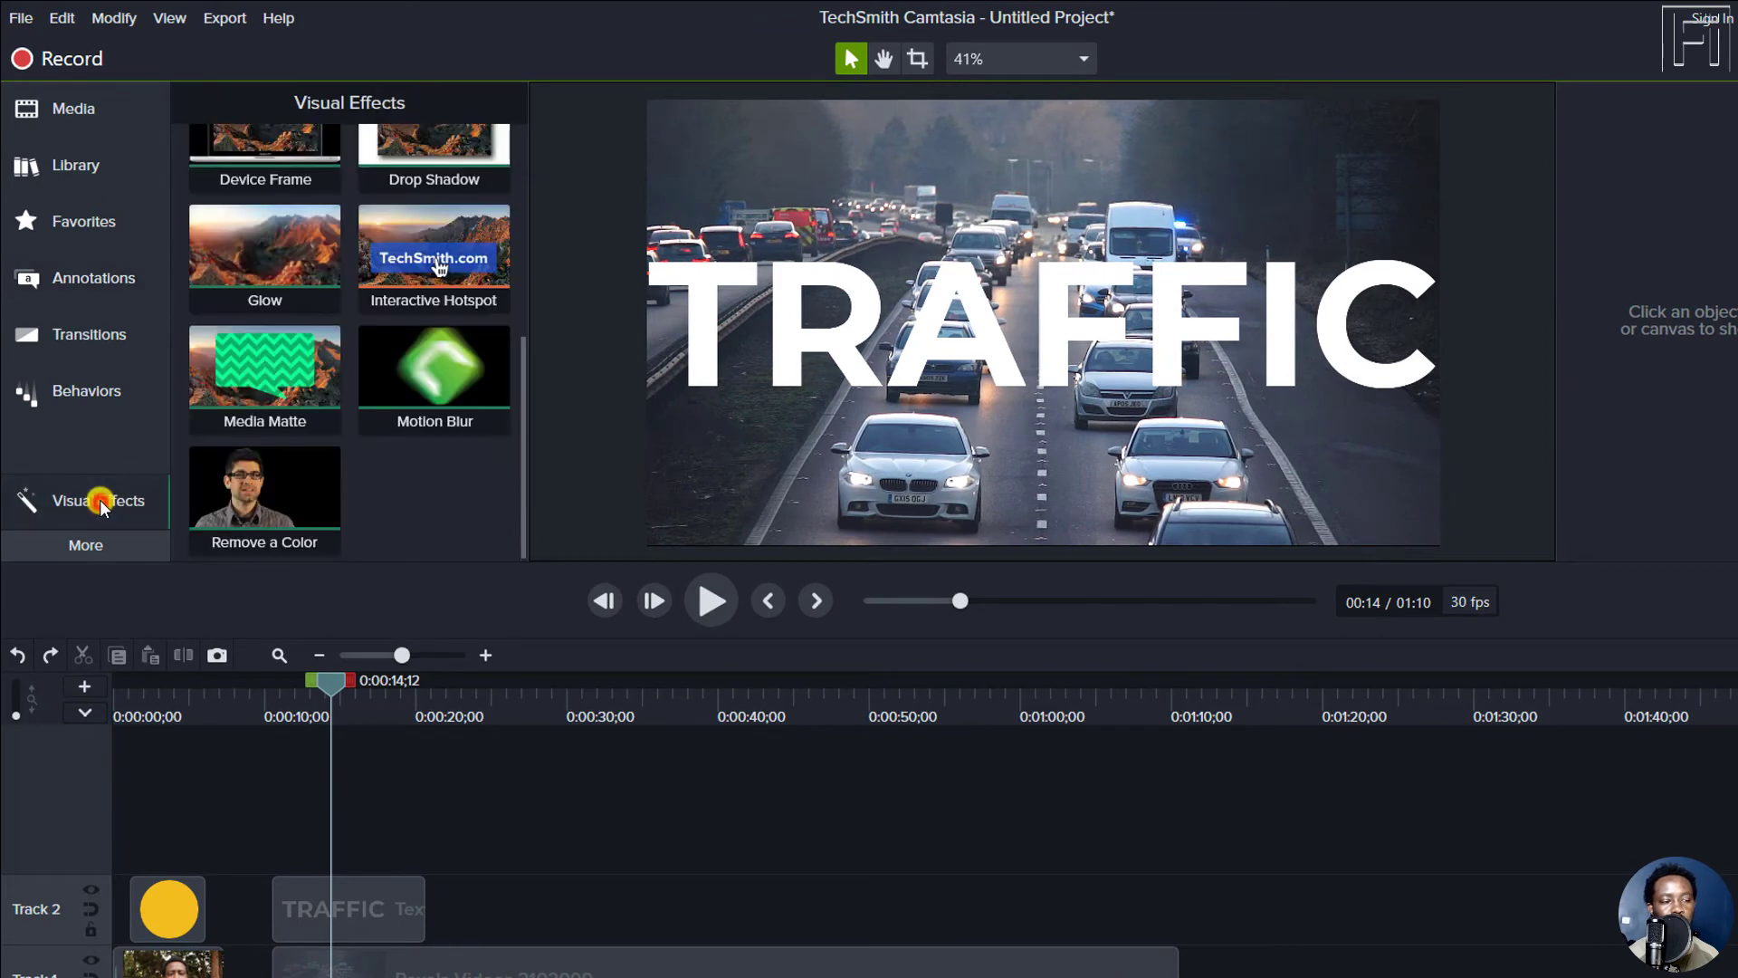
{"action": "left_click", "coordinate": [117, 550]}
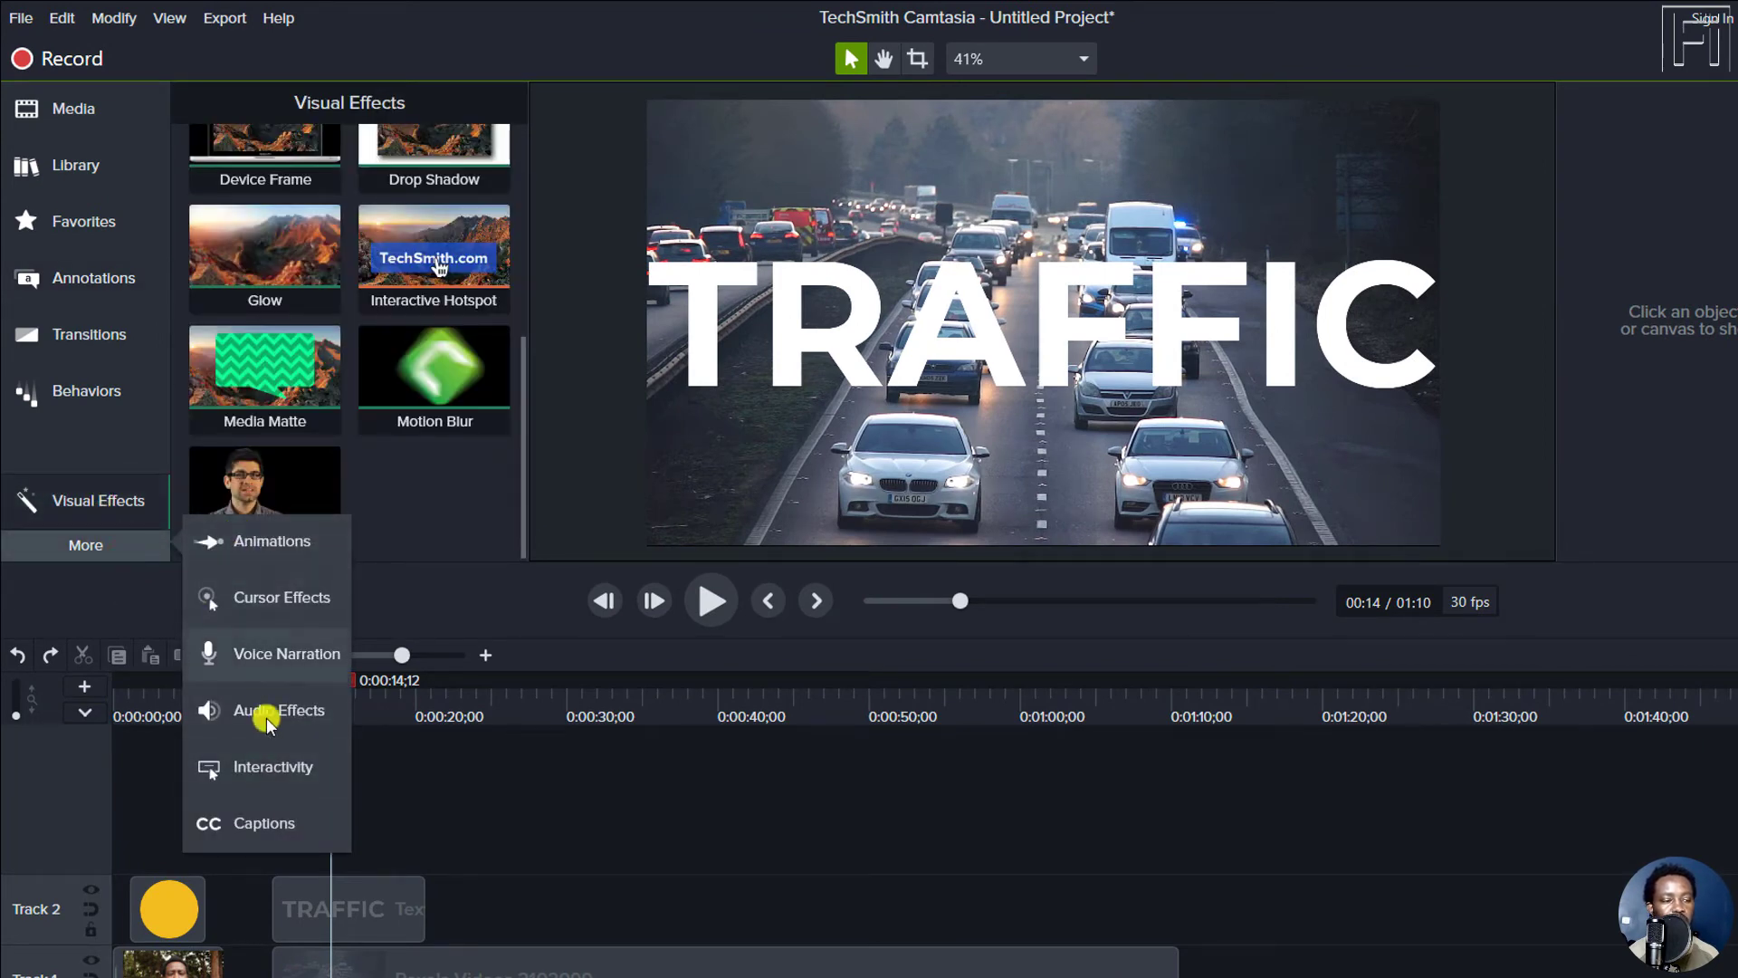
{"action": "left_click", "coordinate": [438, 528]}
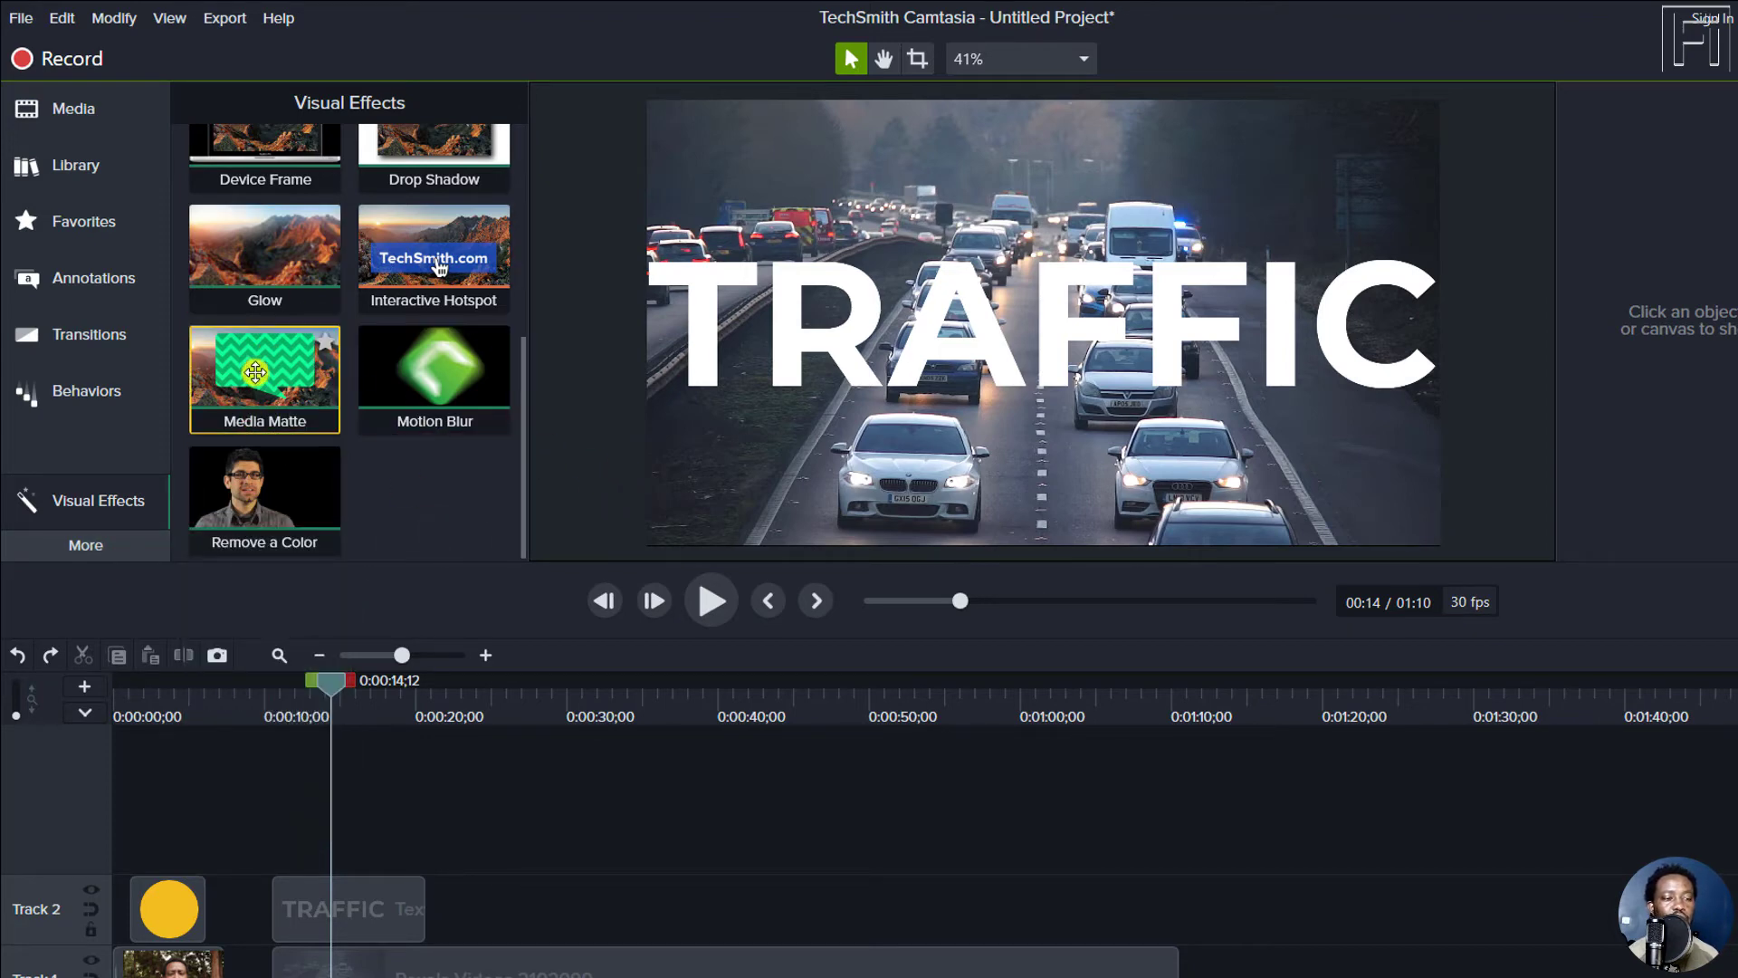
{"action": "left_click_drag", "start_coordinate": [255, 369], "coordinate": [353, 891]}
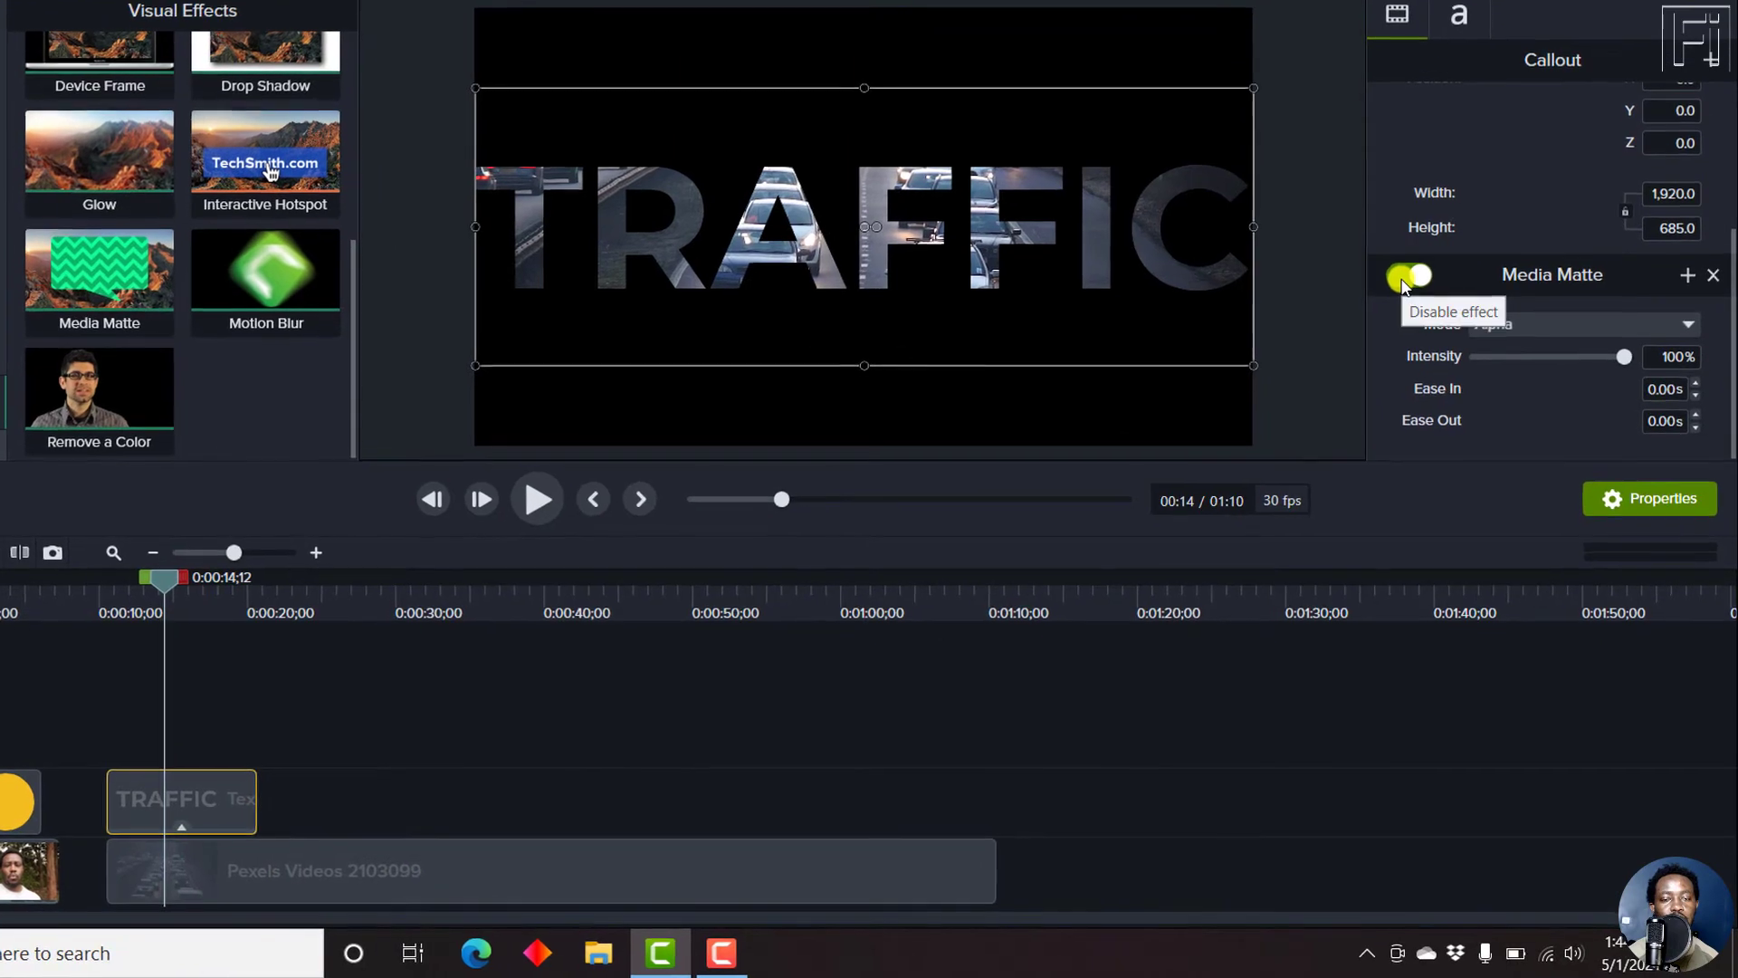
- Toggle the title's Media Matte effect off and on, and open its preset naming dialog without saving a preset
{"action": "left_click", "coordinate": [1404, 283]}
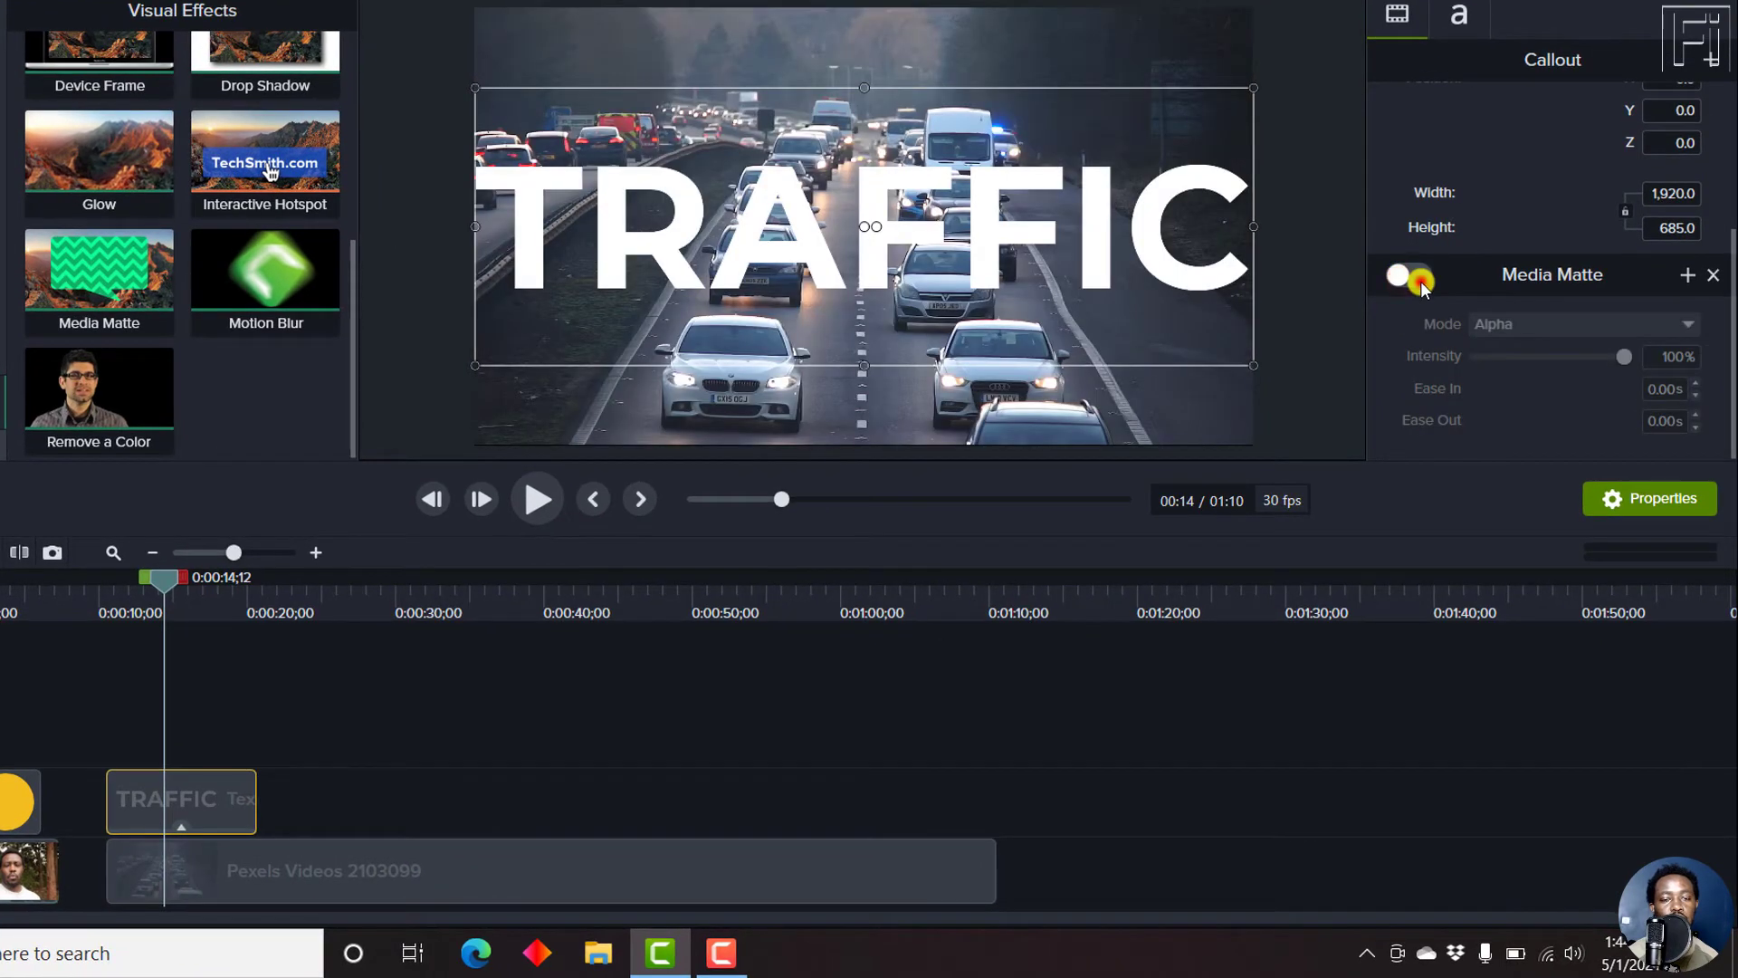
{"action": "left_click", "coordinate": [1418, 281]}
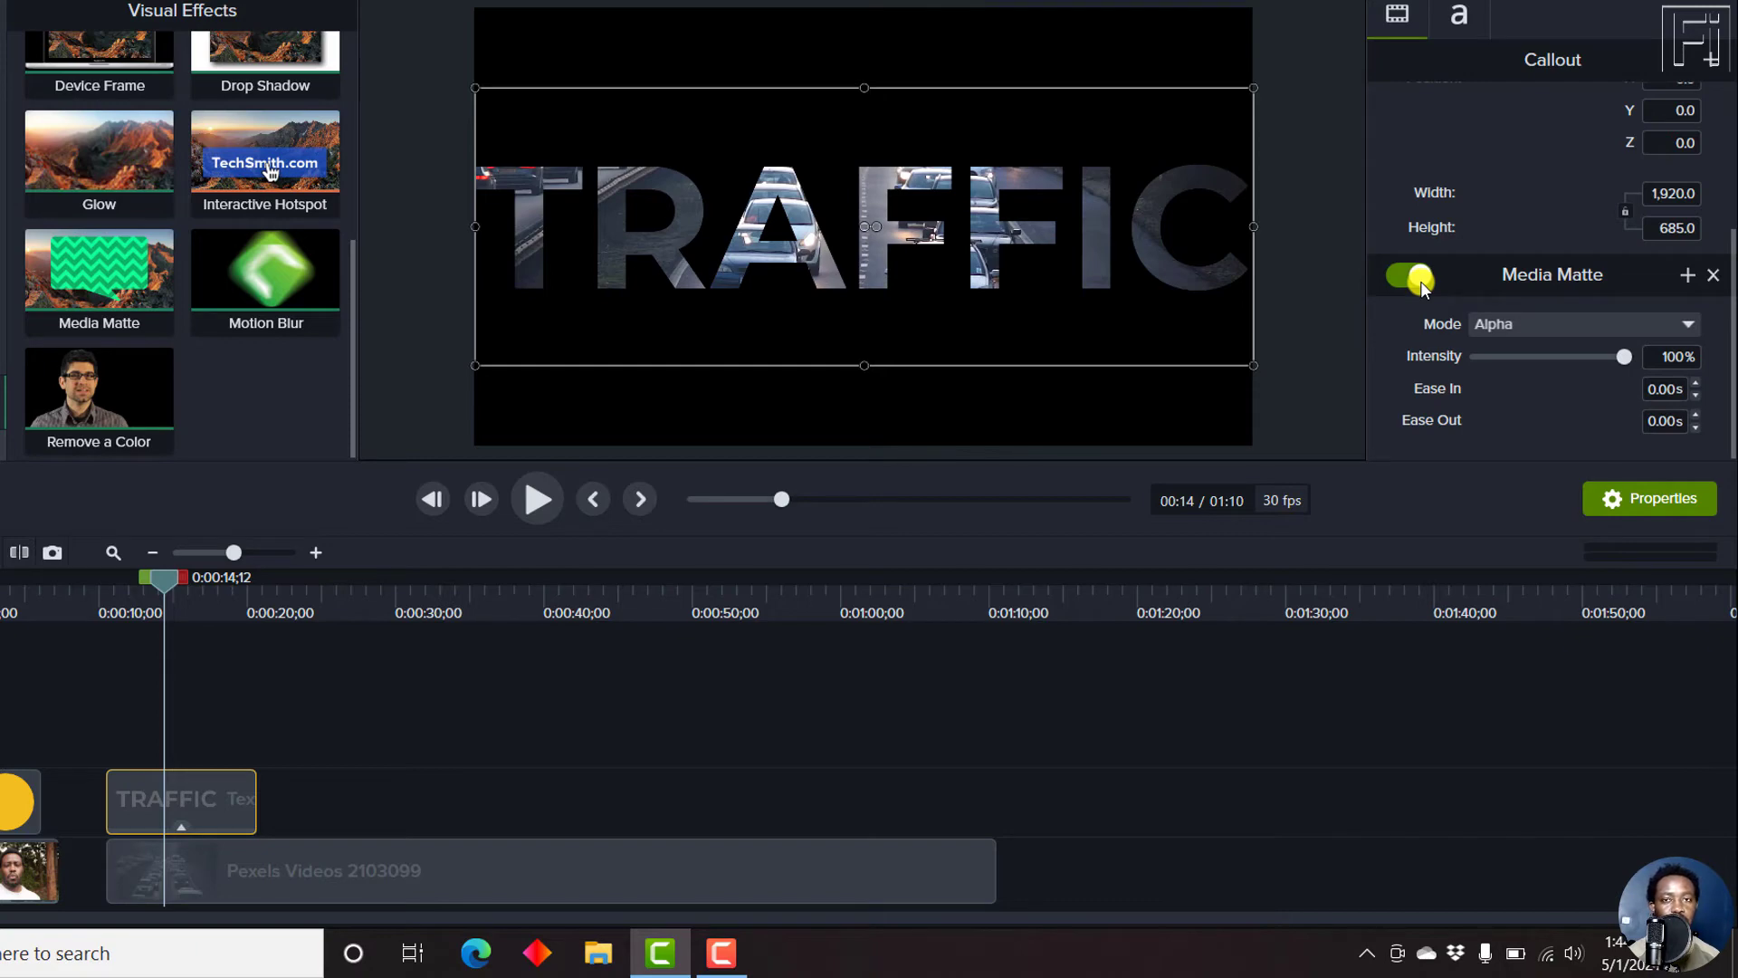
{"action": "left_click", "coordinate": [1688, 274]}
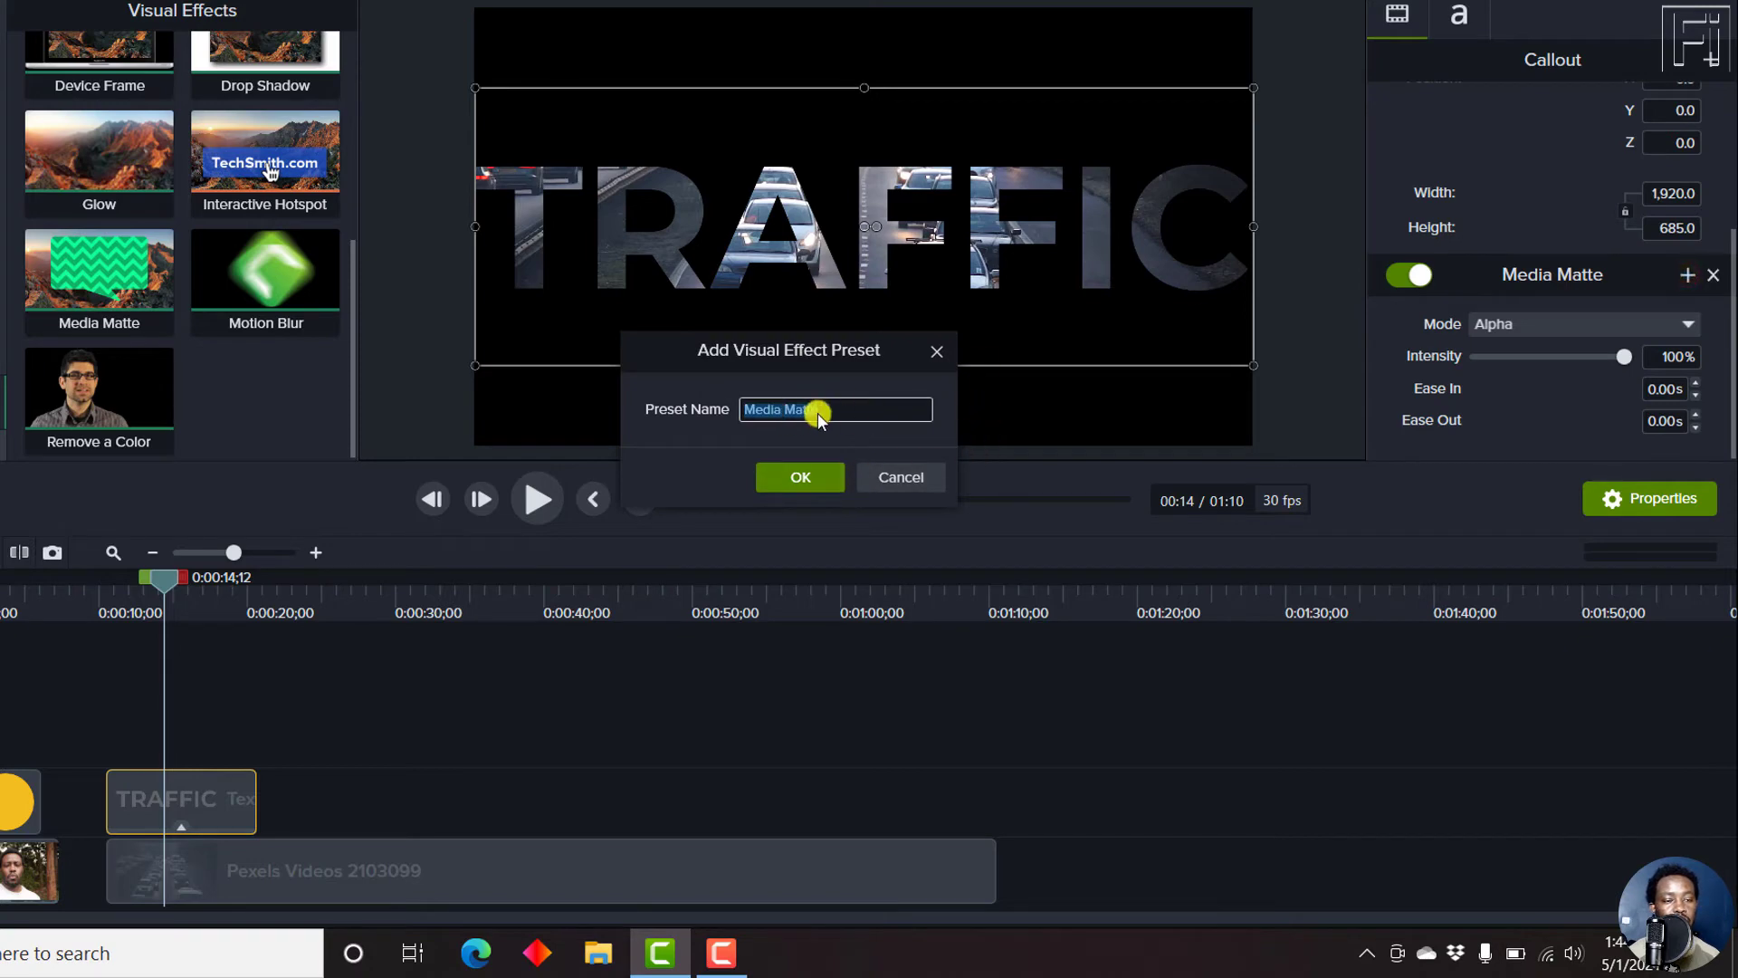
{"action": "left_click", "coordinate": [935, 353]}
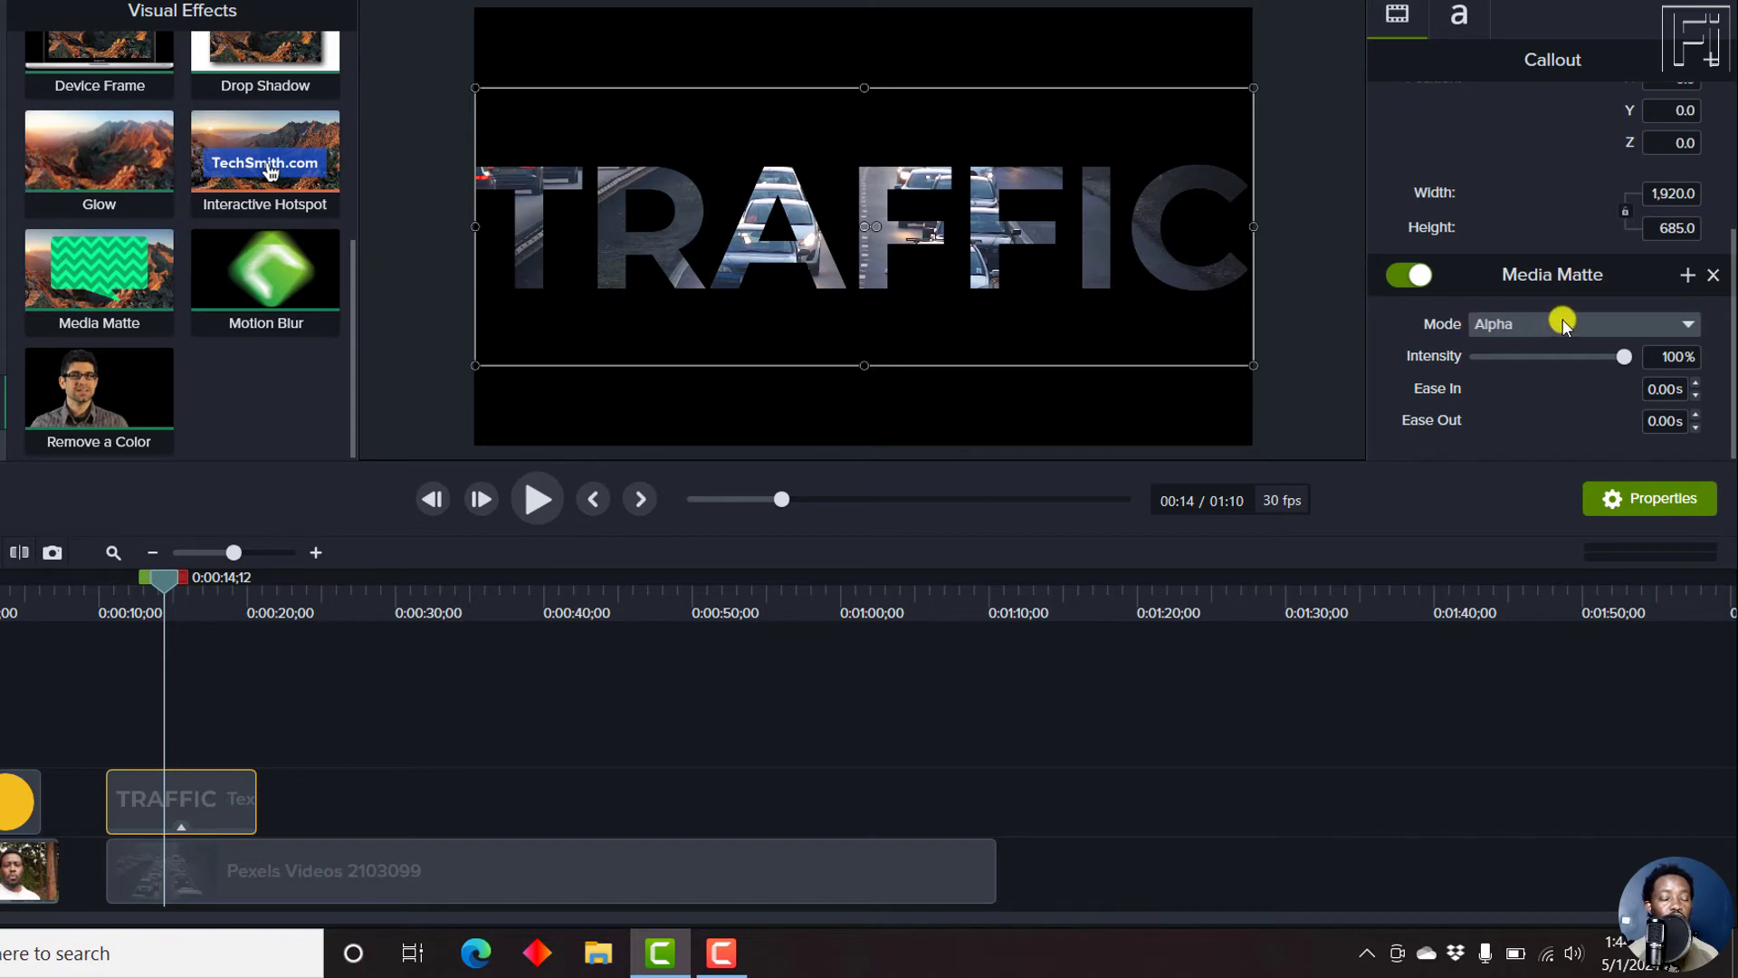
- Try the Alpha Invert, Luminosity and Luminosity Invert modes on the Media Matte effect, and return it to Alpha
{"action": "left_click", "coordinate": [1684, 324]}
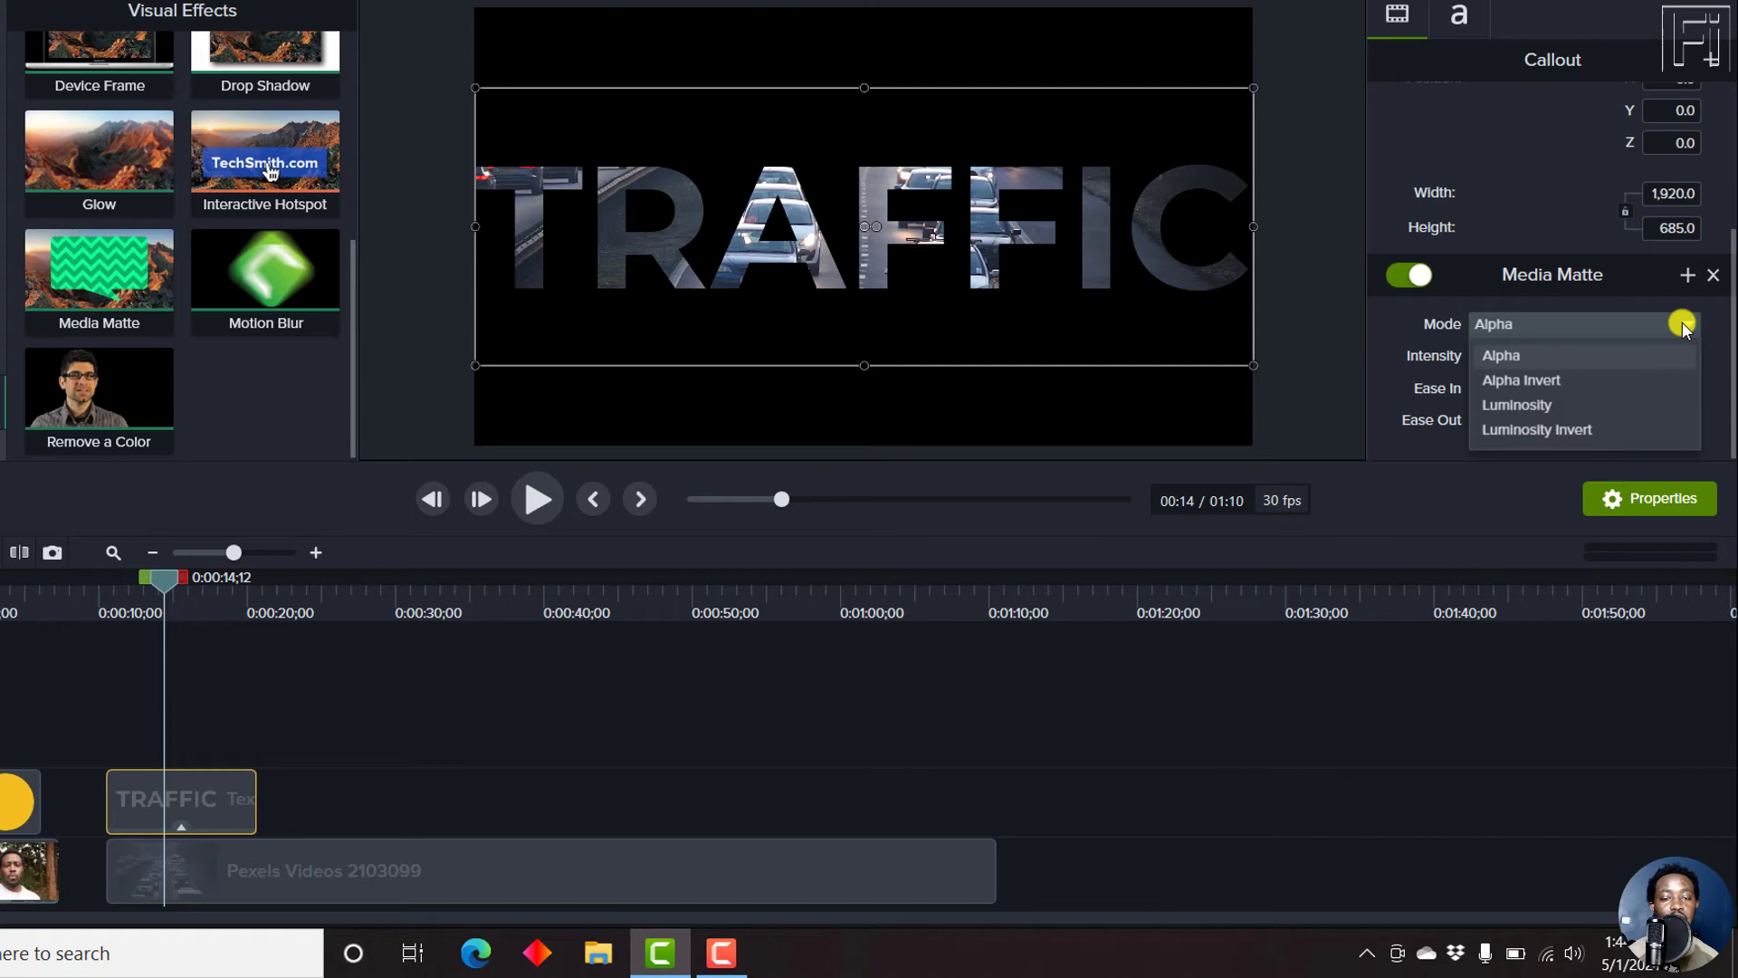
{"action": "left_click", "coordinate": [1525, 380]}
{"action": "left_click", "coordinate": [1562, 324]}
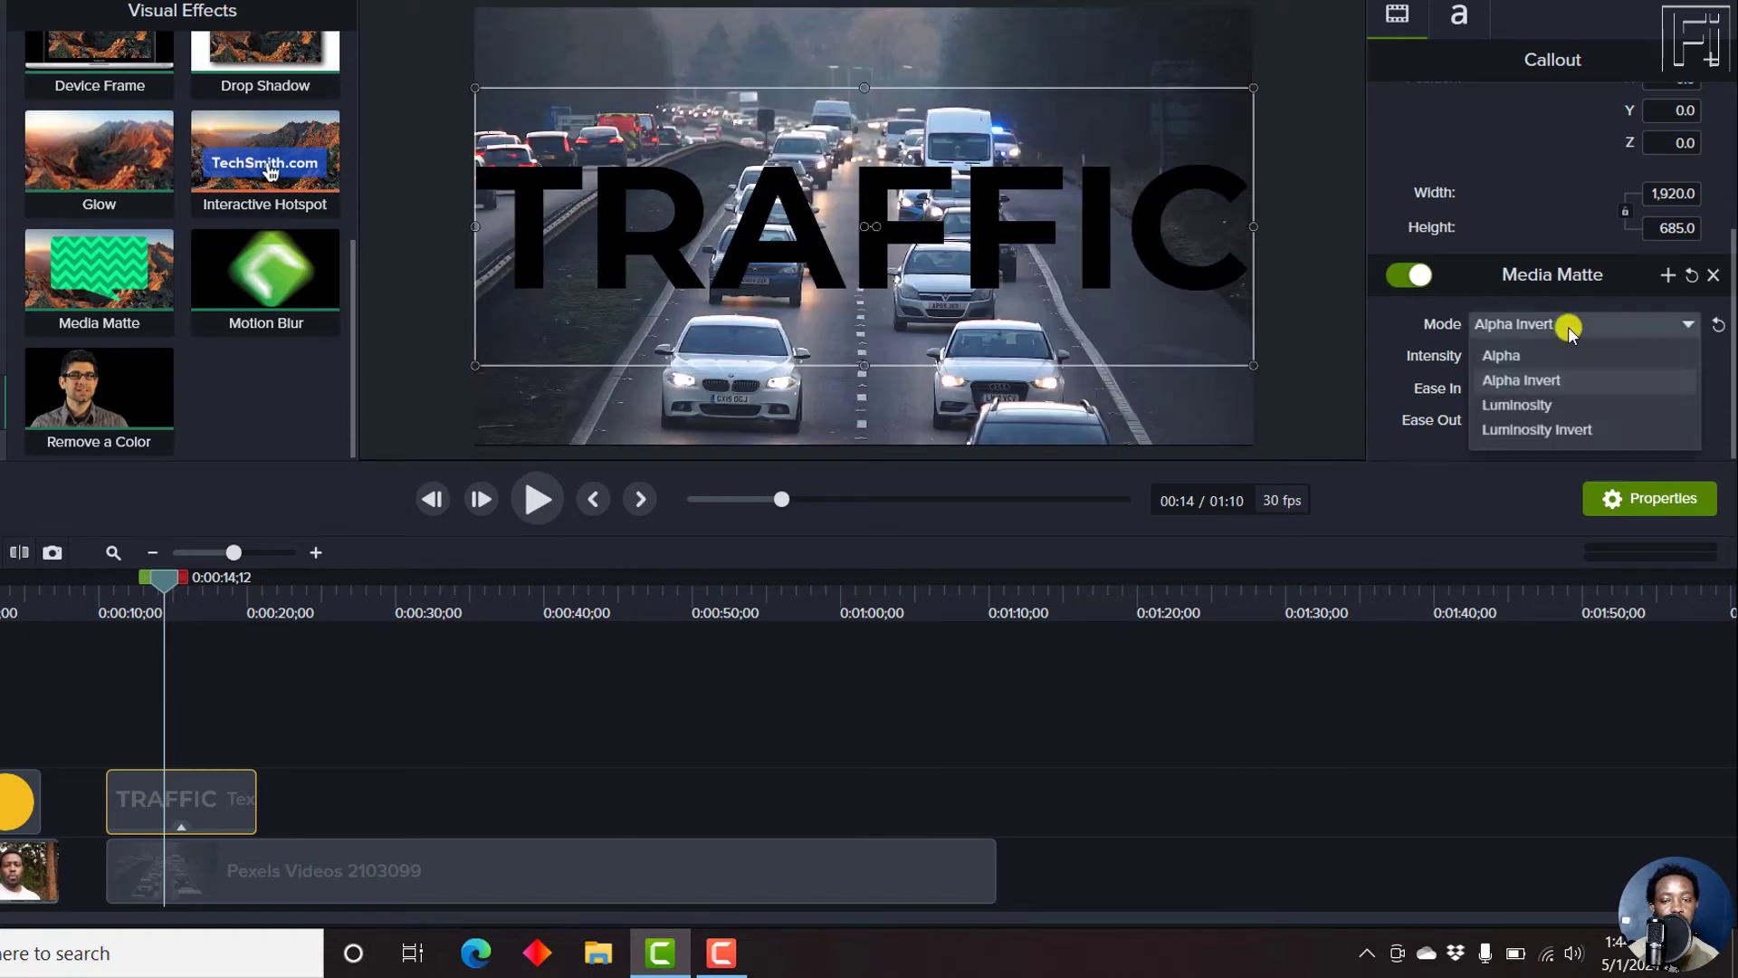
{"action": "left_click", "coordinate": [1508, 404]}
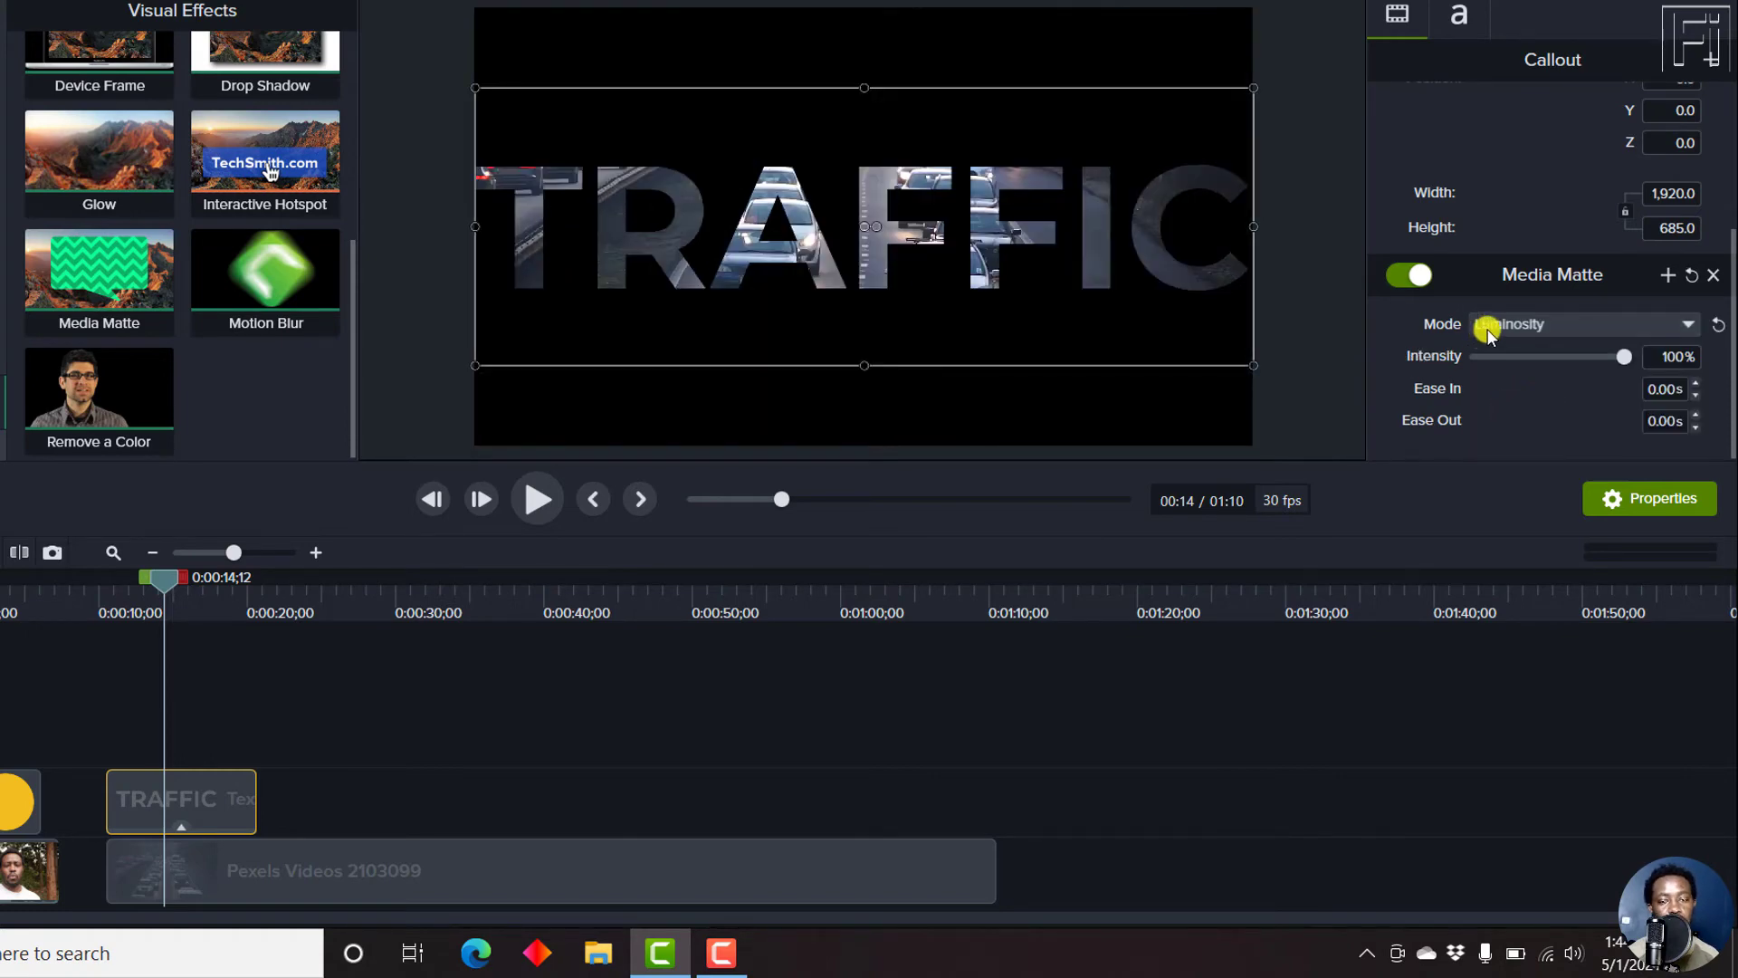
{"action": "left_click", "coordinate": [1534, 325]}
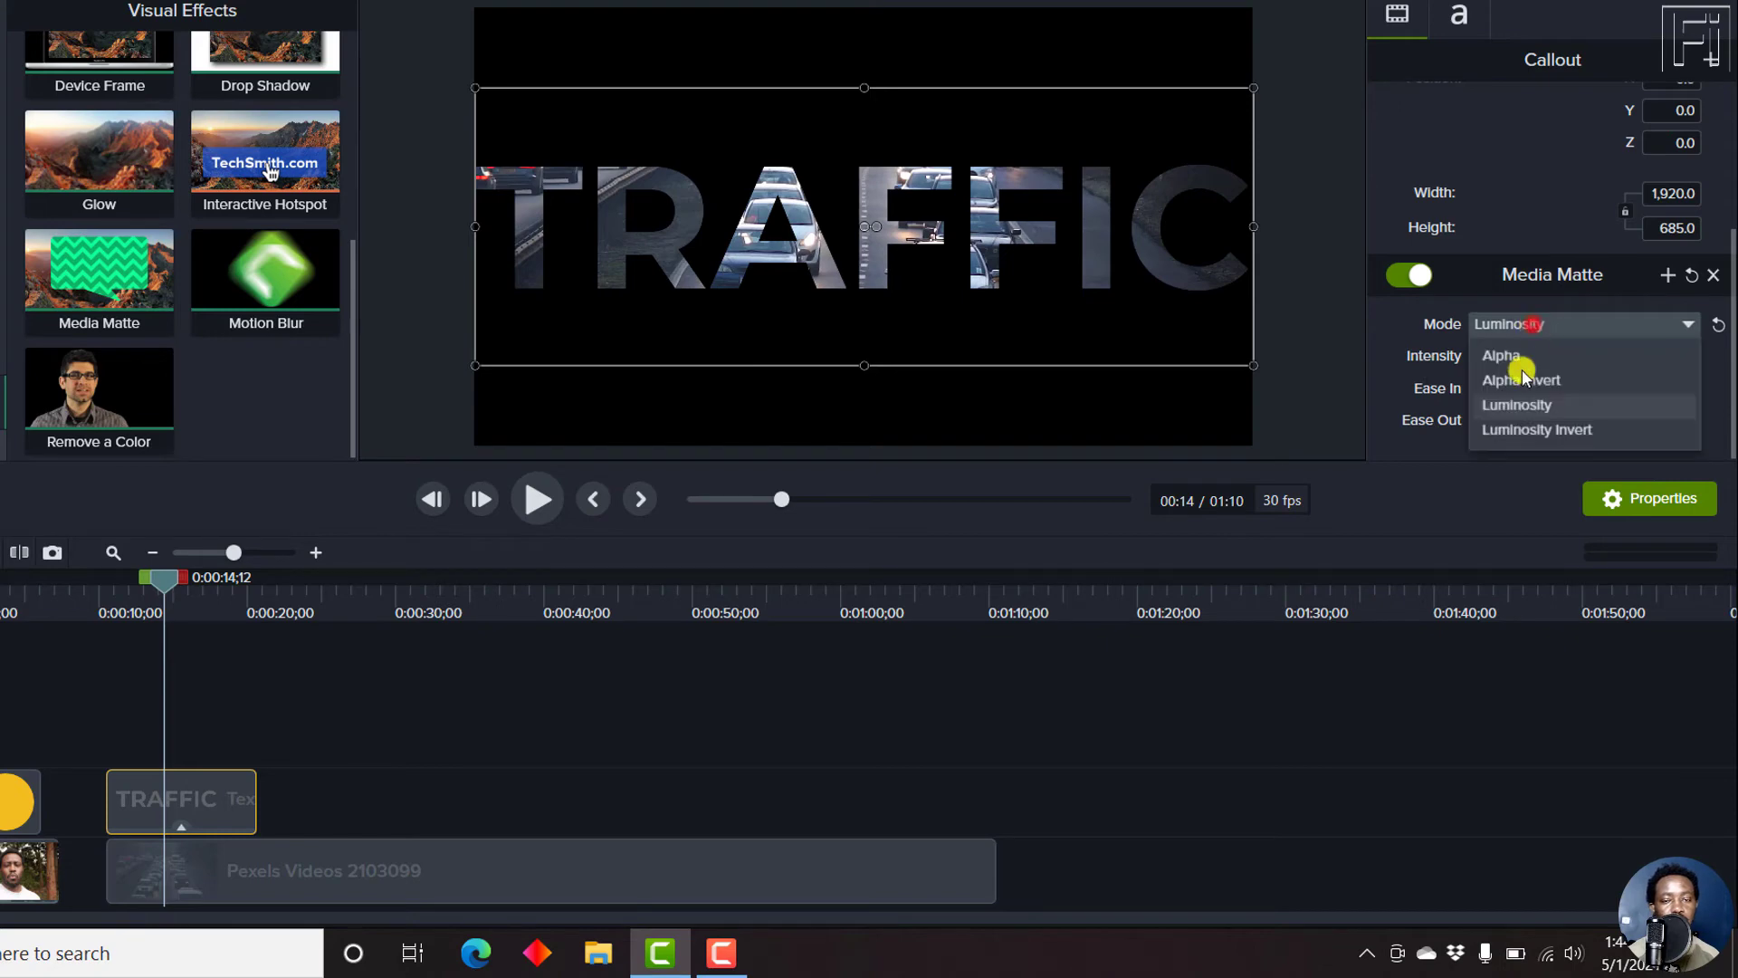
{"action": "left_click", "coordinate": [1529, 433]}
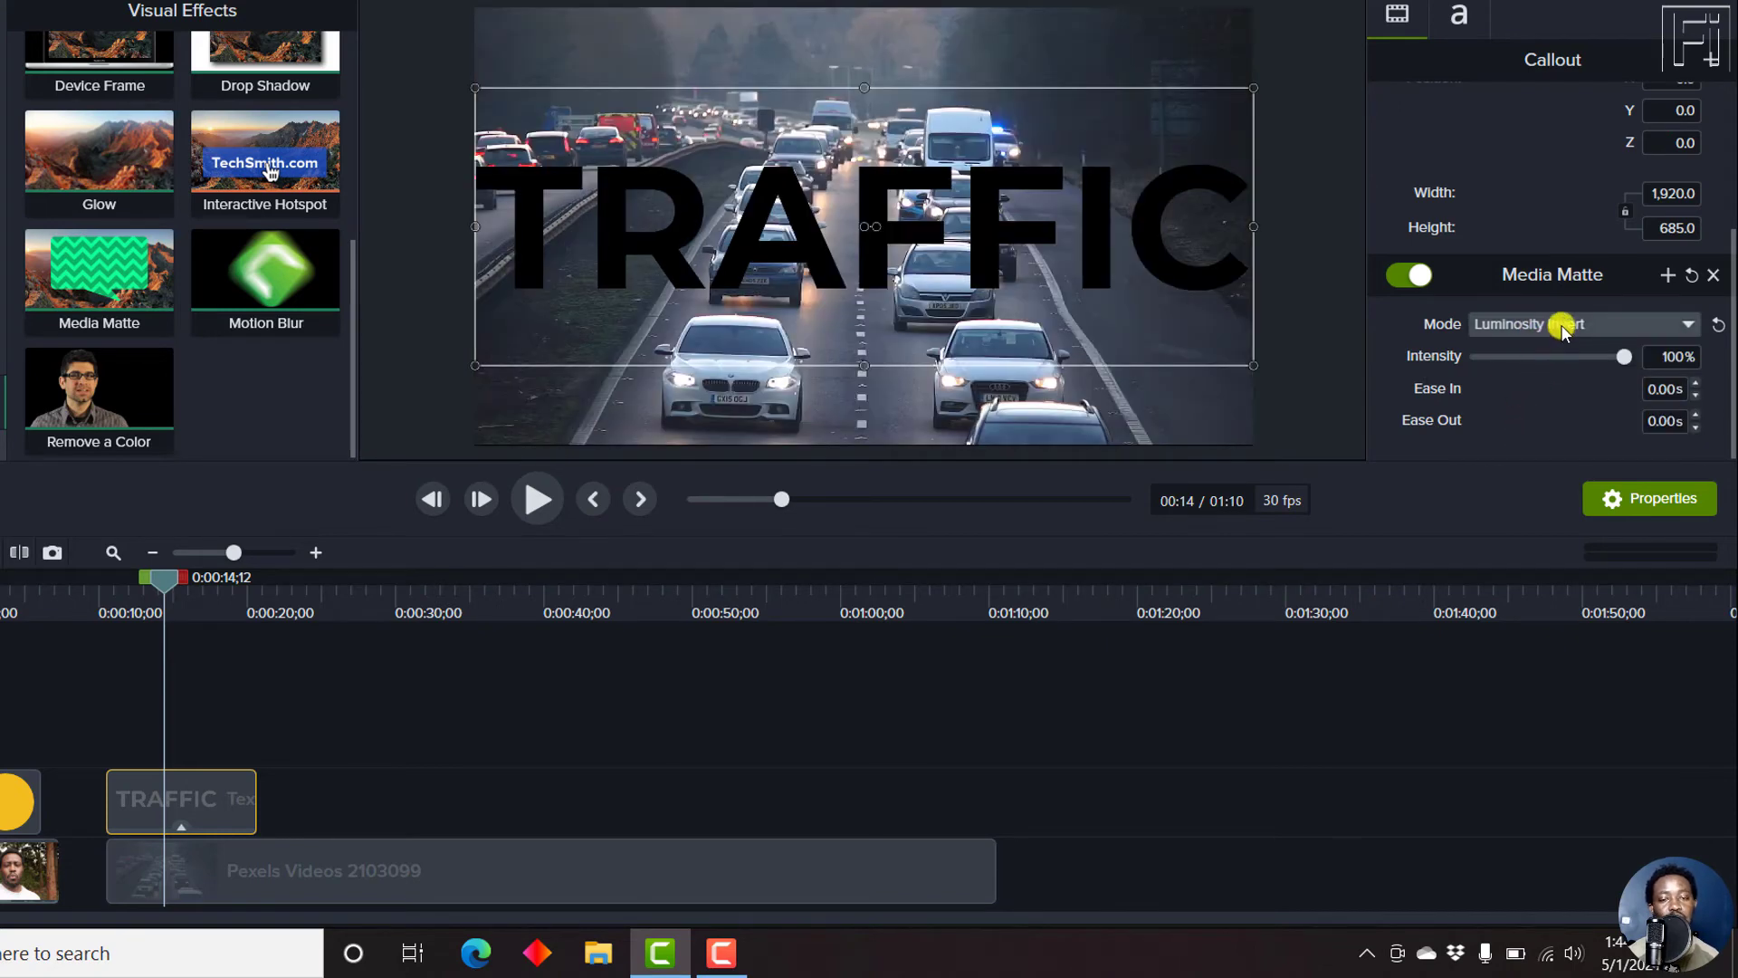
{"action": "left_click", "coordinate": [1521, 324]}
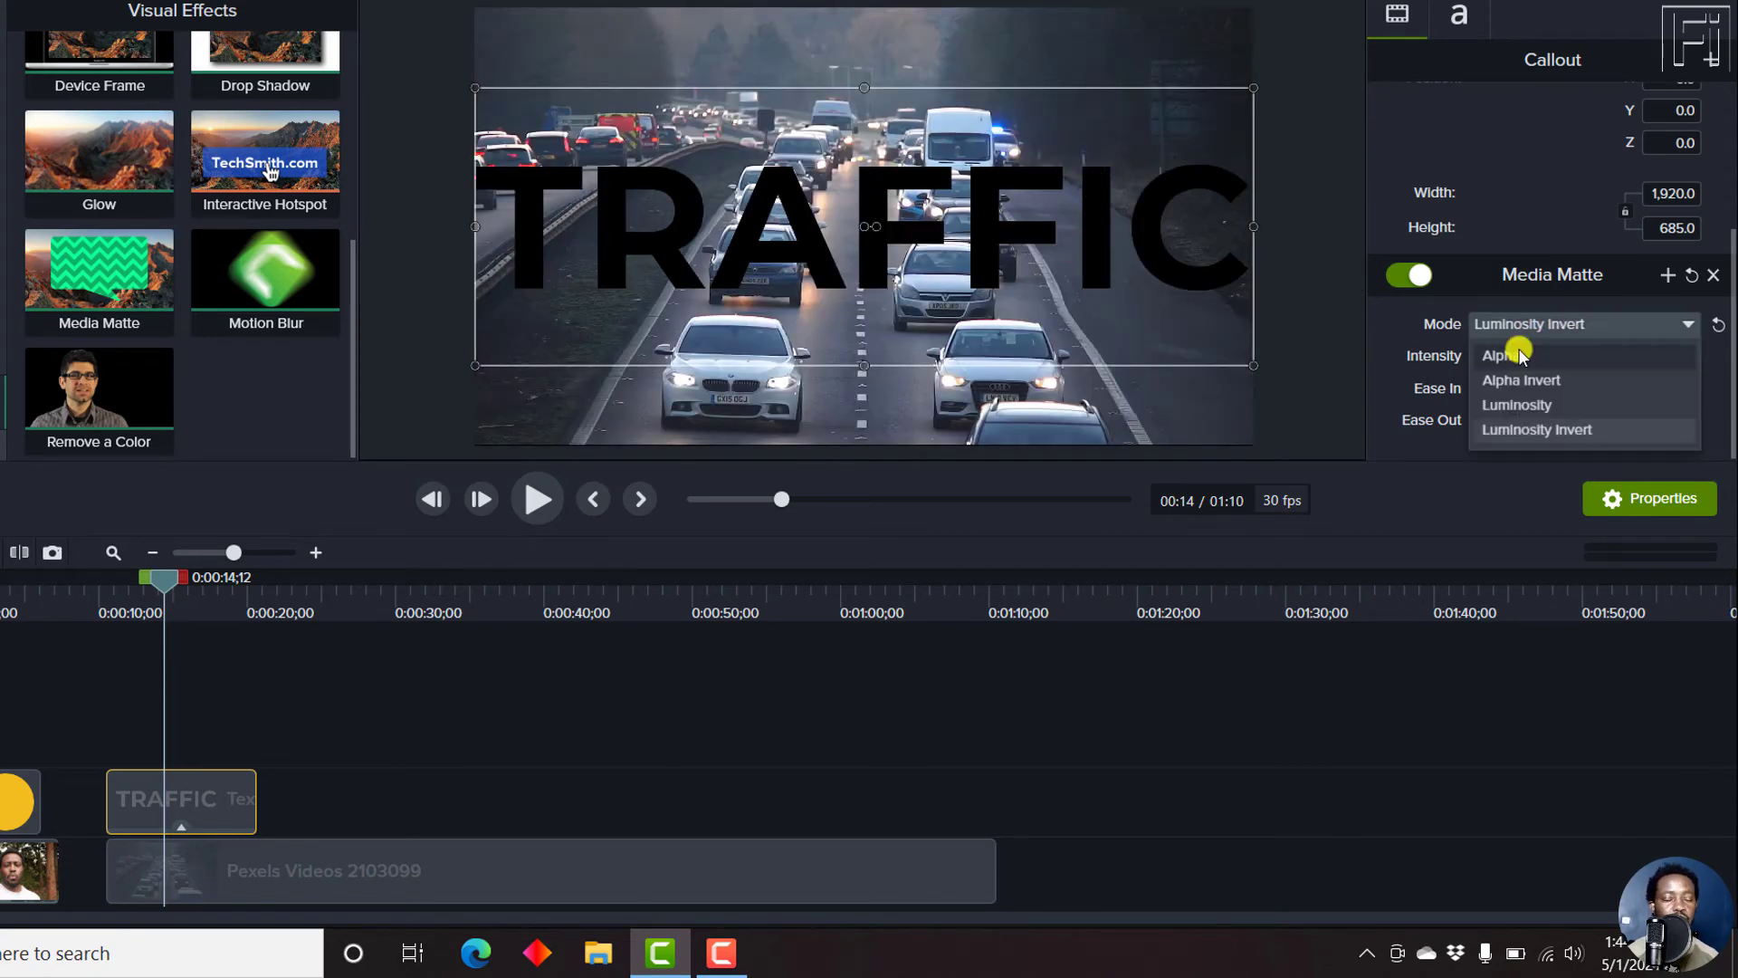
{"action": "left_click", "coordinate": [1519, 355]}
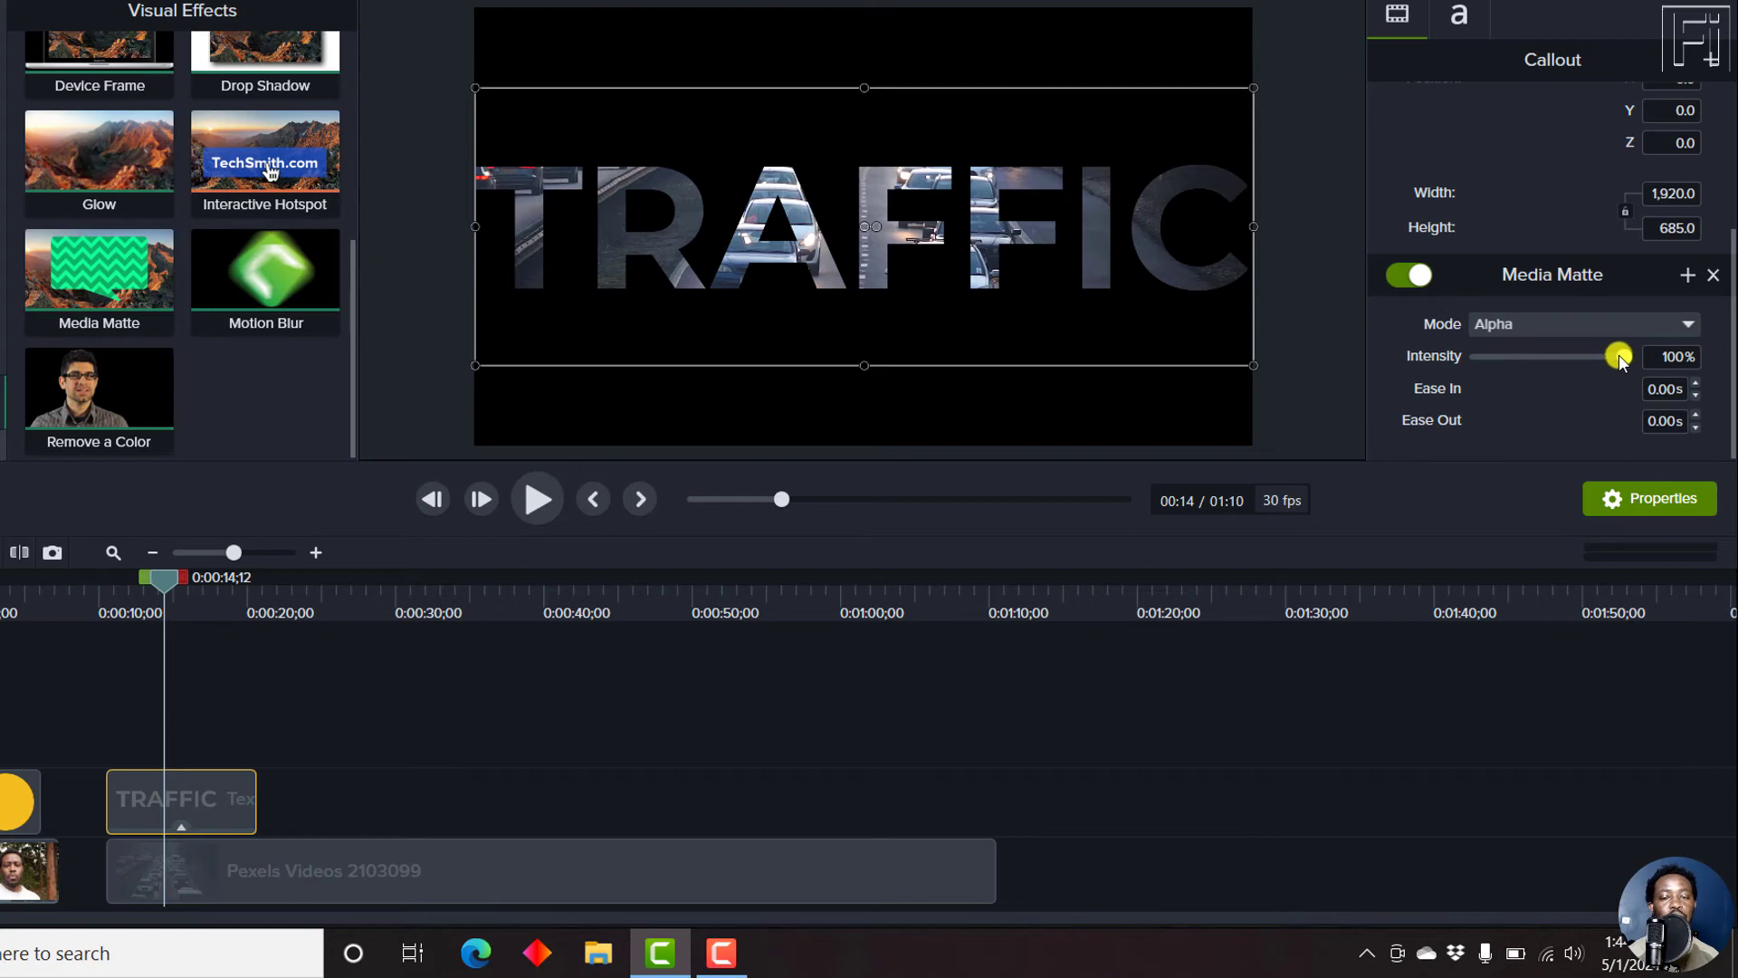
- Set the Media Matte intensity to 59% and preview the TRAFFIC title at several points of the clip
{"action": "left_click_drag", "start_coordinate": [1620, 355], "coordinate": [1558, 367]}
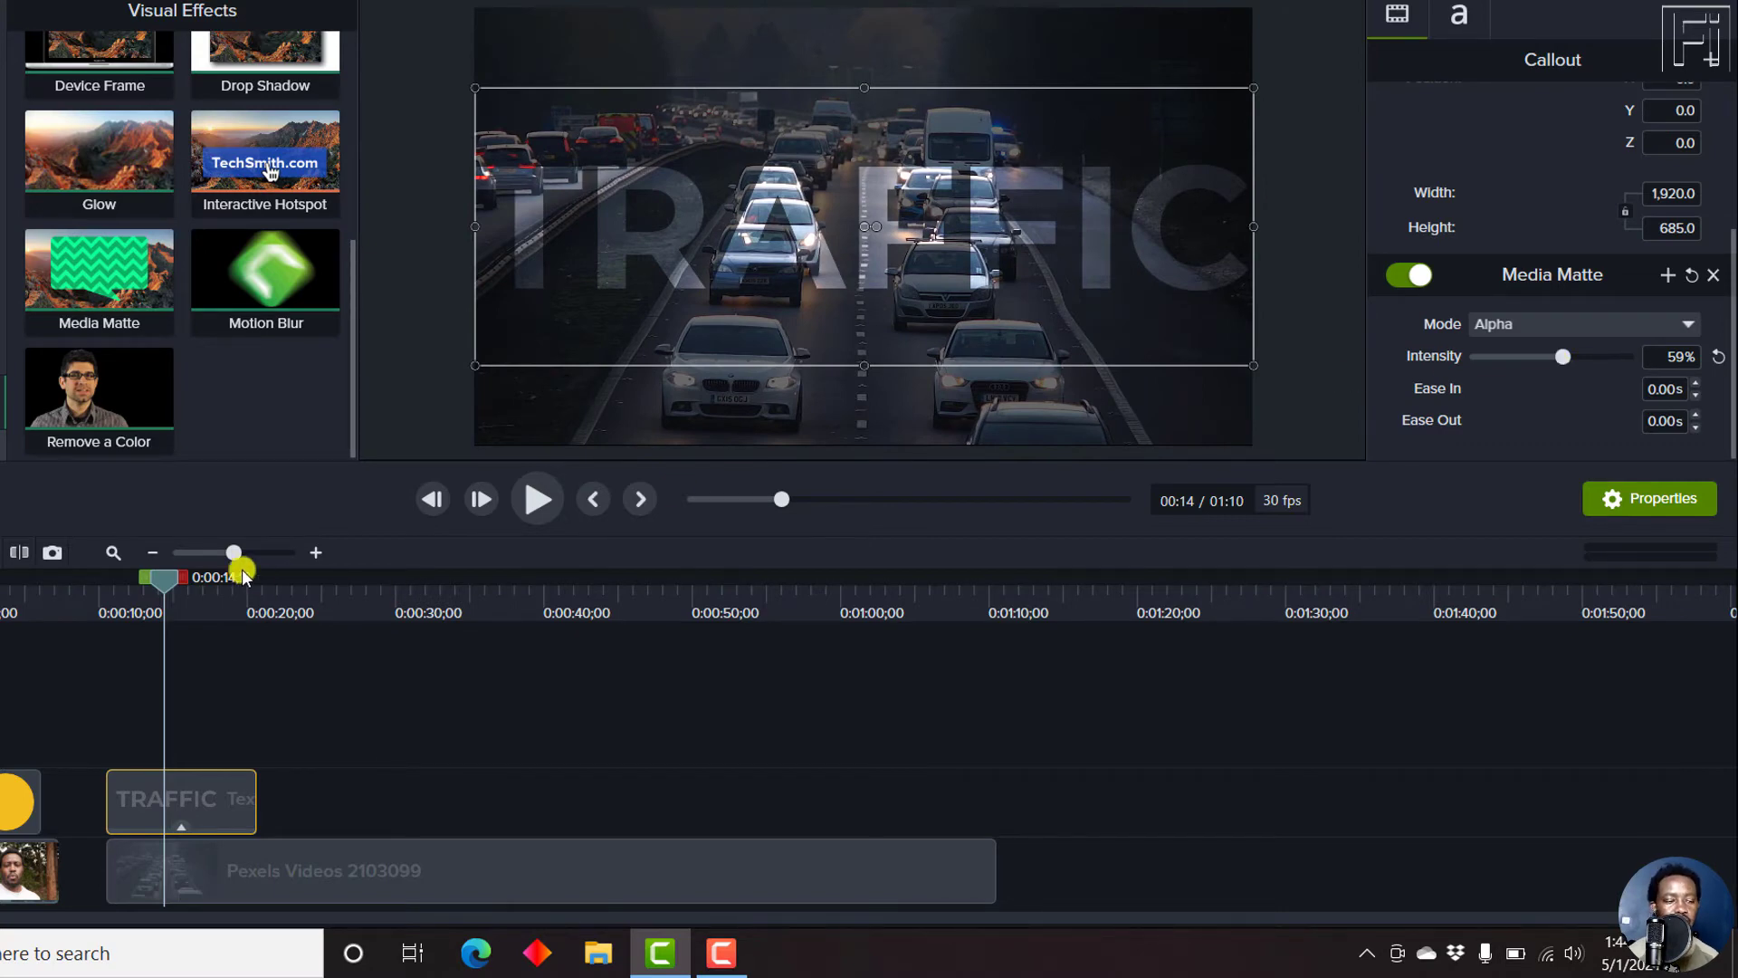
{"action": "left_click", "coordinate": [165, 589]}
{"action": "mouse_move", "coordinate": [166, 588]}
{"action": "left_mouse_down"}
{"action": "mouse_move", "coordinate": [128, 589]}
{"action": "mouse_move", "coordinate": [197, 589]}
{"action": "left_mouse_up"}
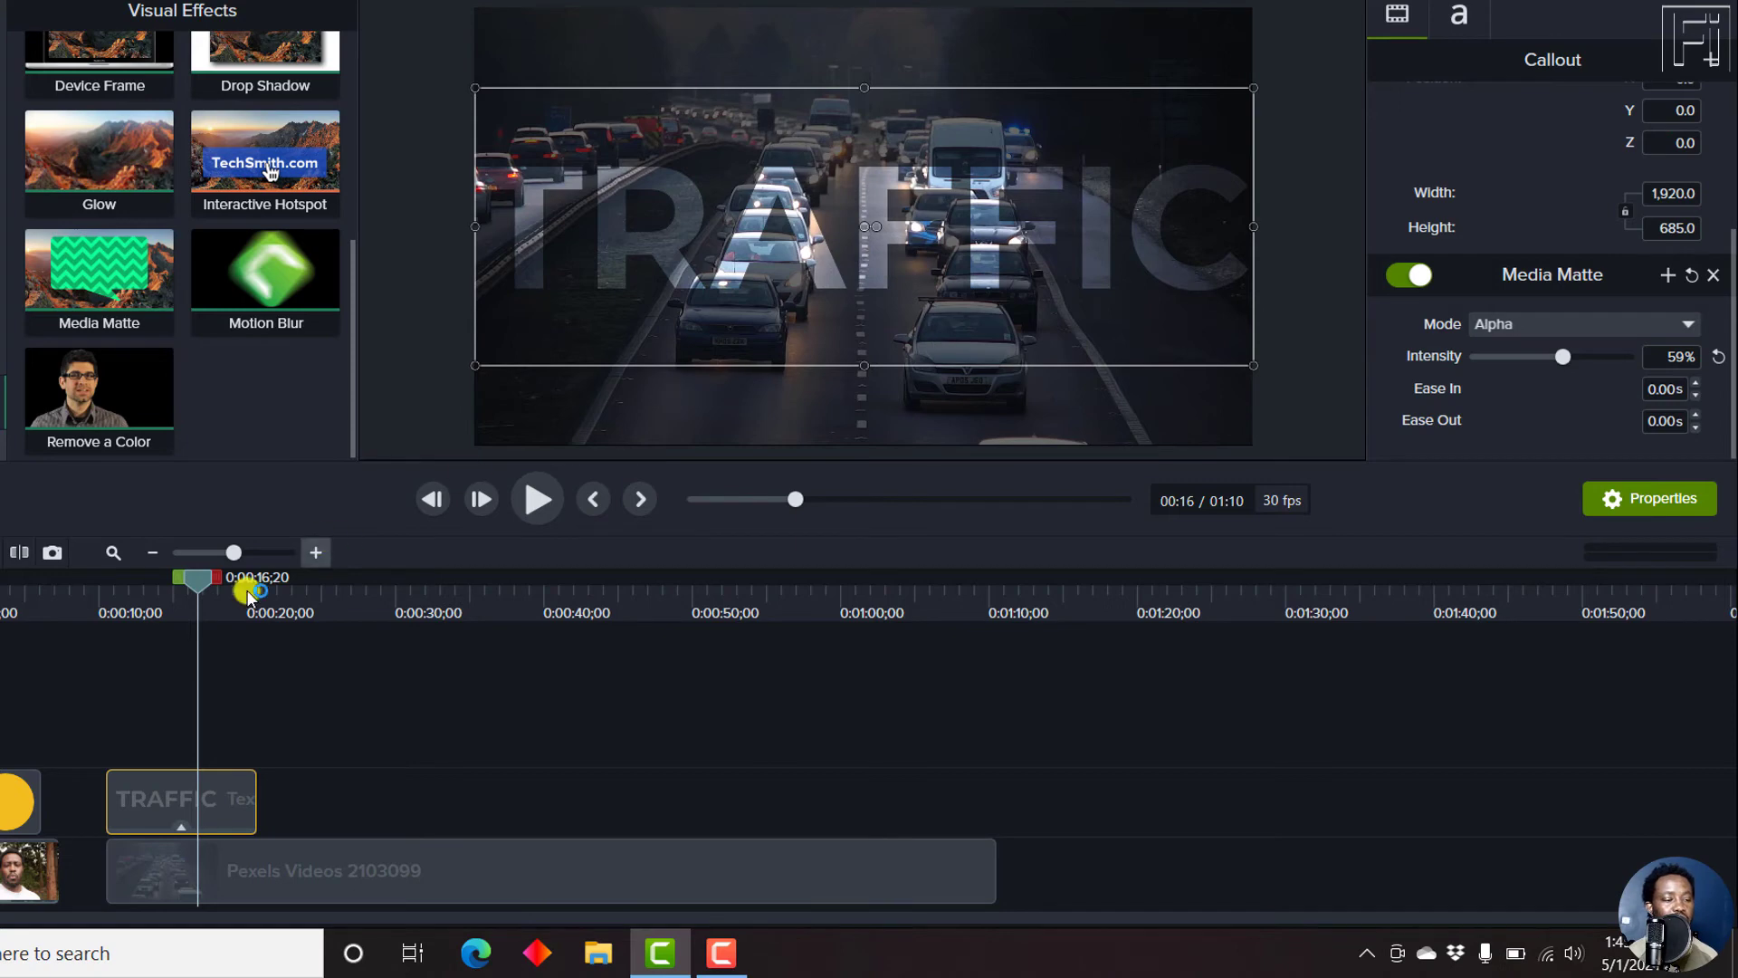
{"action": "left_click_drag", "start_coordinate": [199, 588], "coordinate": [137, 595]}
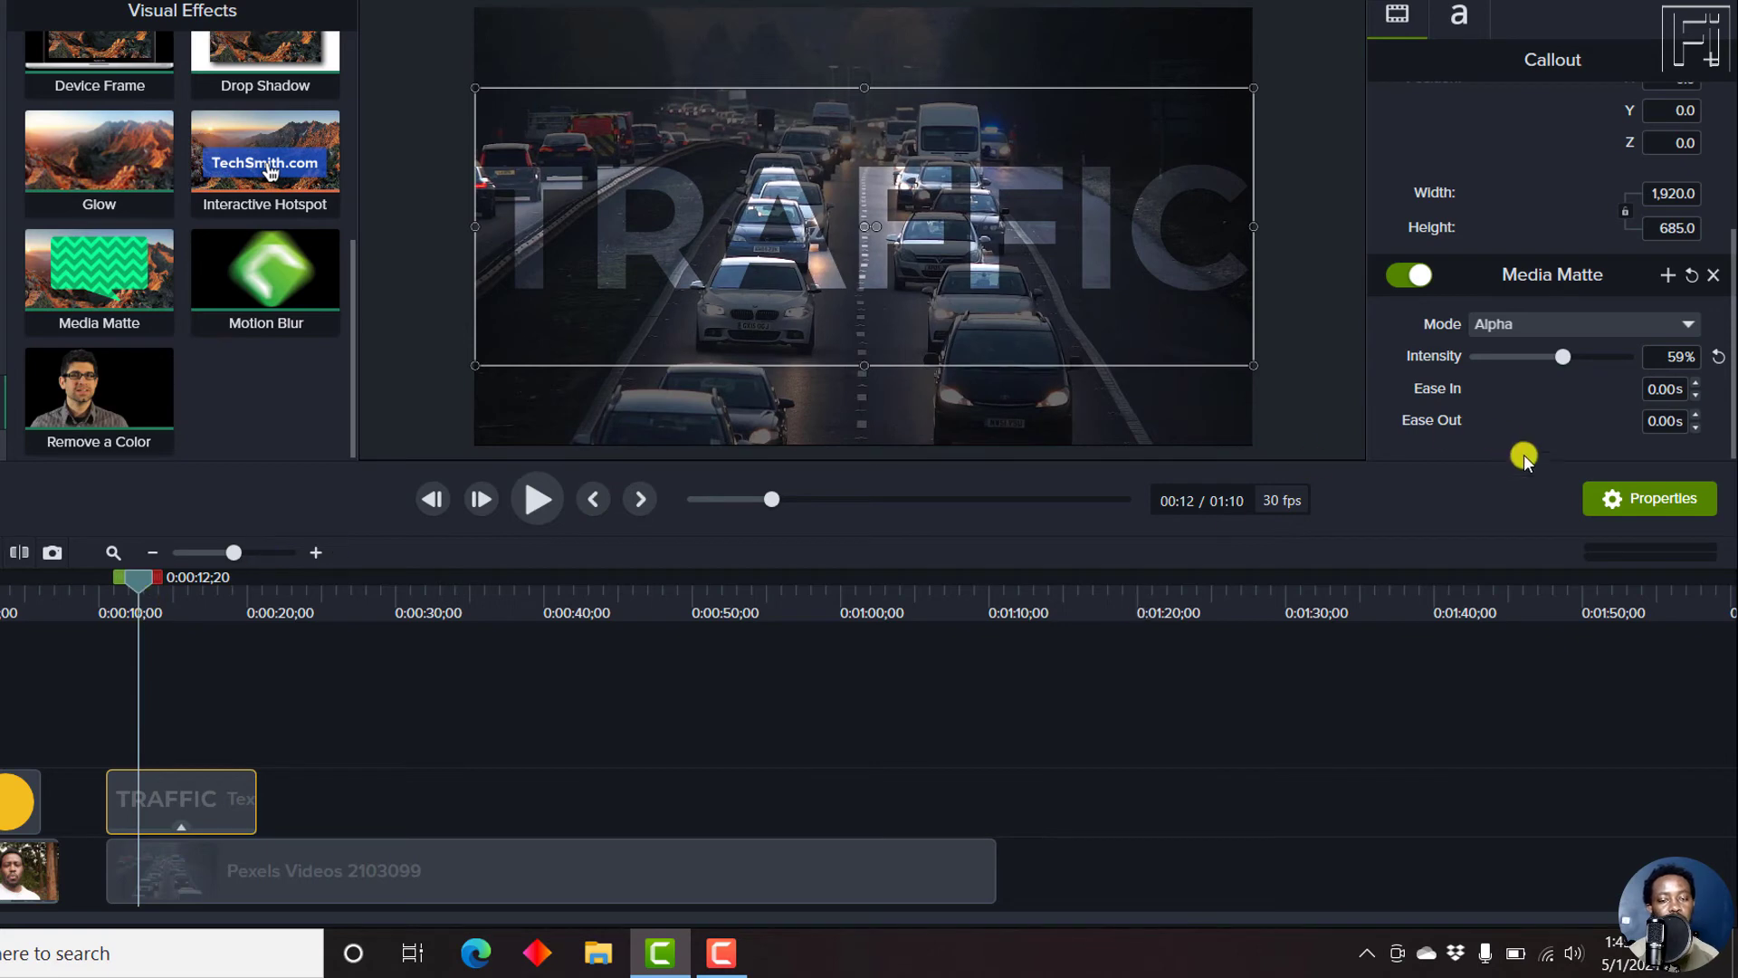
- Set the Media Matte effect's Ease In to 2.00 s and its Ease Out to 1.60 s
{"action": "left_click", "coordinate": [1697, 385]}
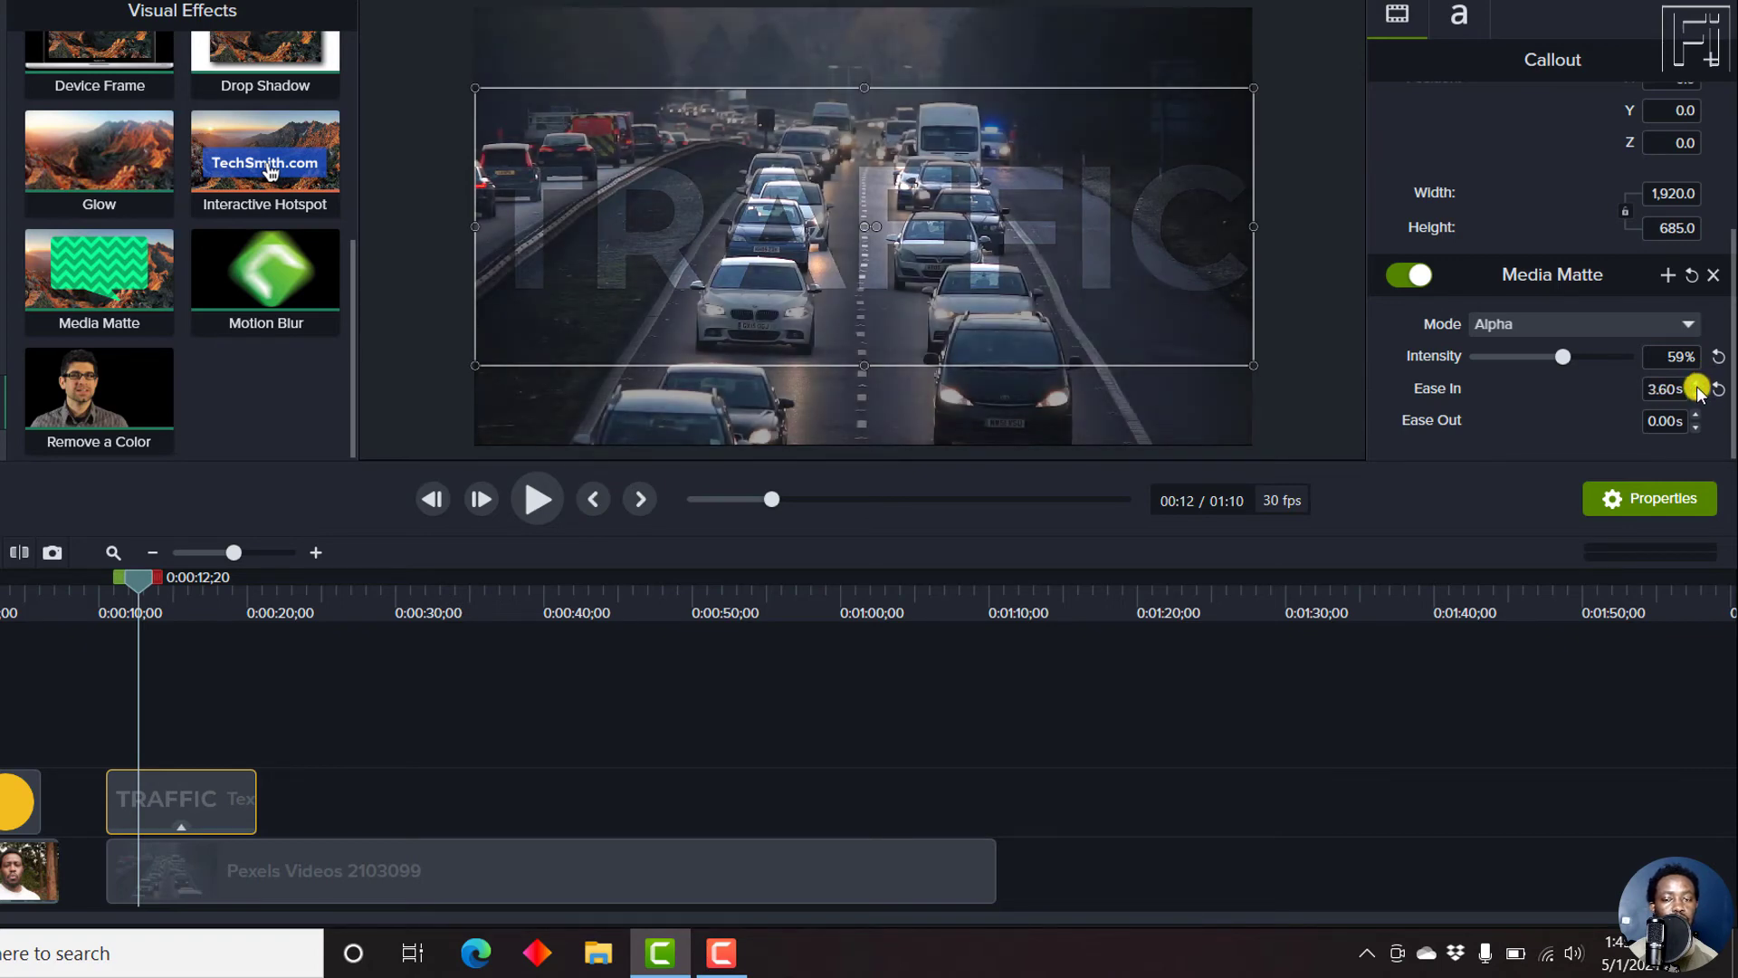
{"action": "left_click", "coordinate": [1697, 396]}
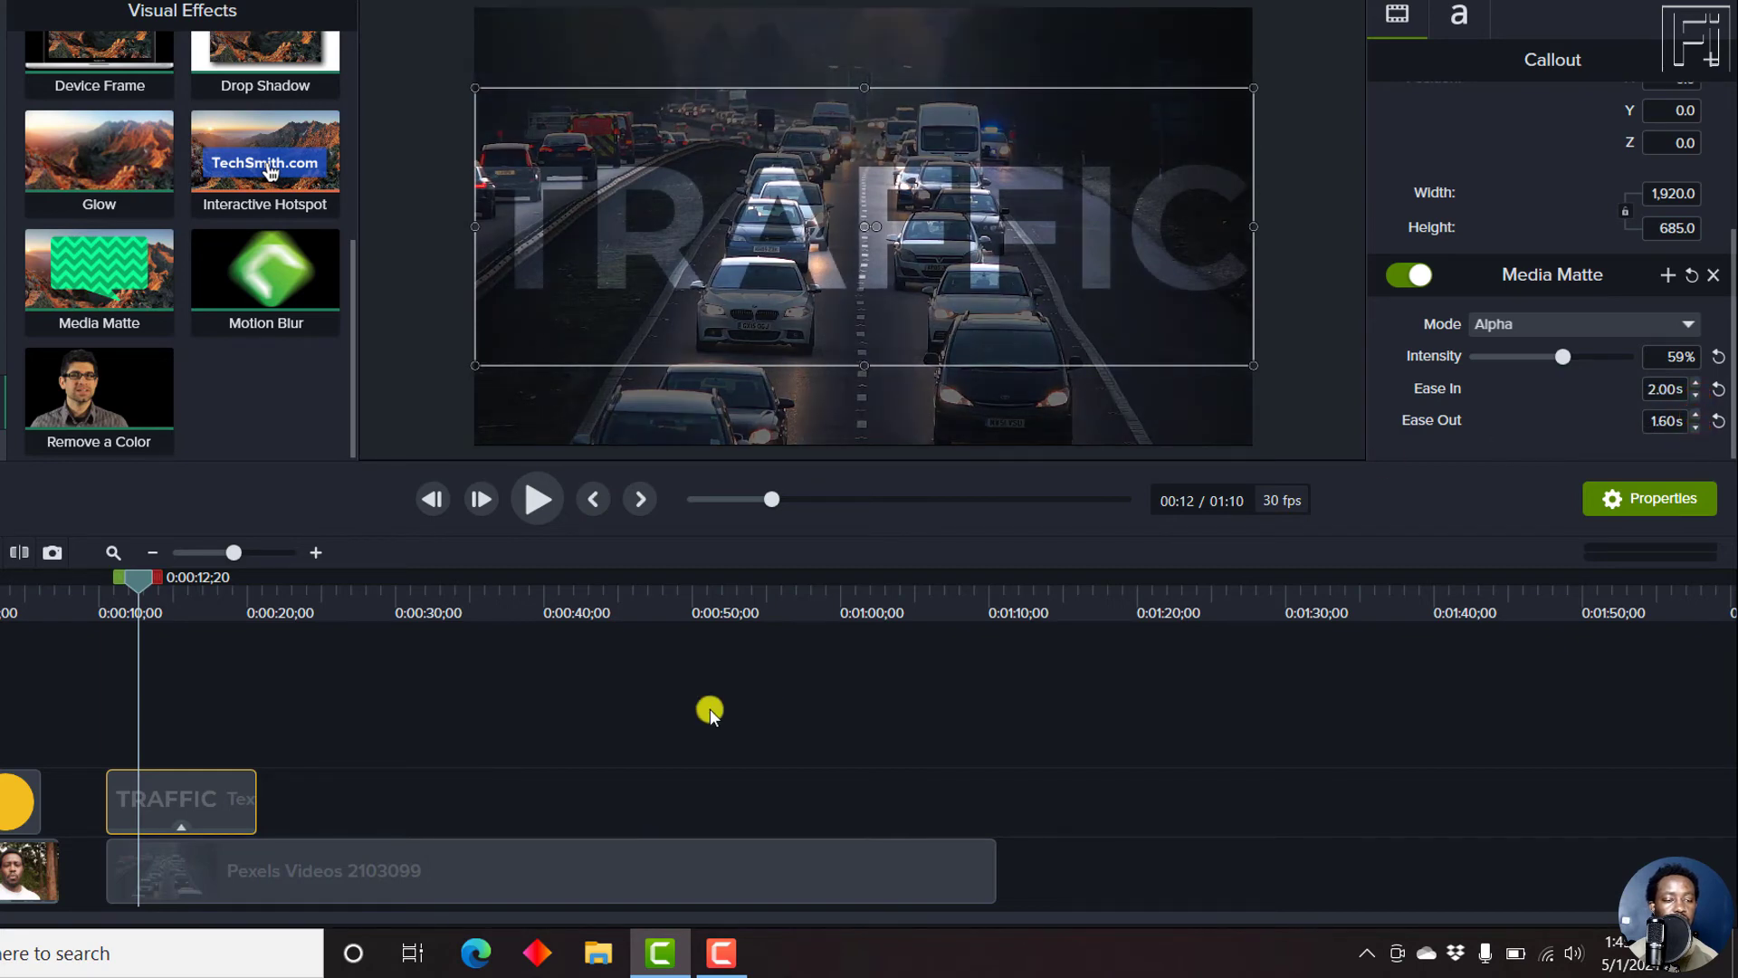
- Play the TRAFFIC title from the start of its clip to preview the Media Matte ease in and ease out
{"action": "left_click_drag", "start_coordinate": [127, 589], "coordinate": [102, 591]}
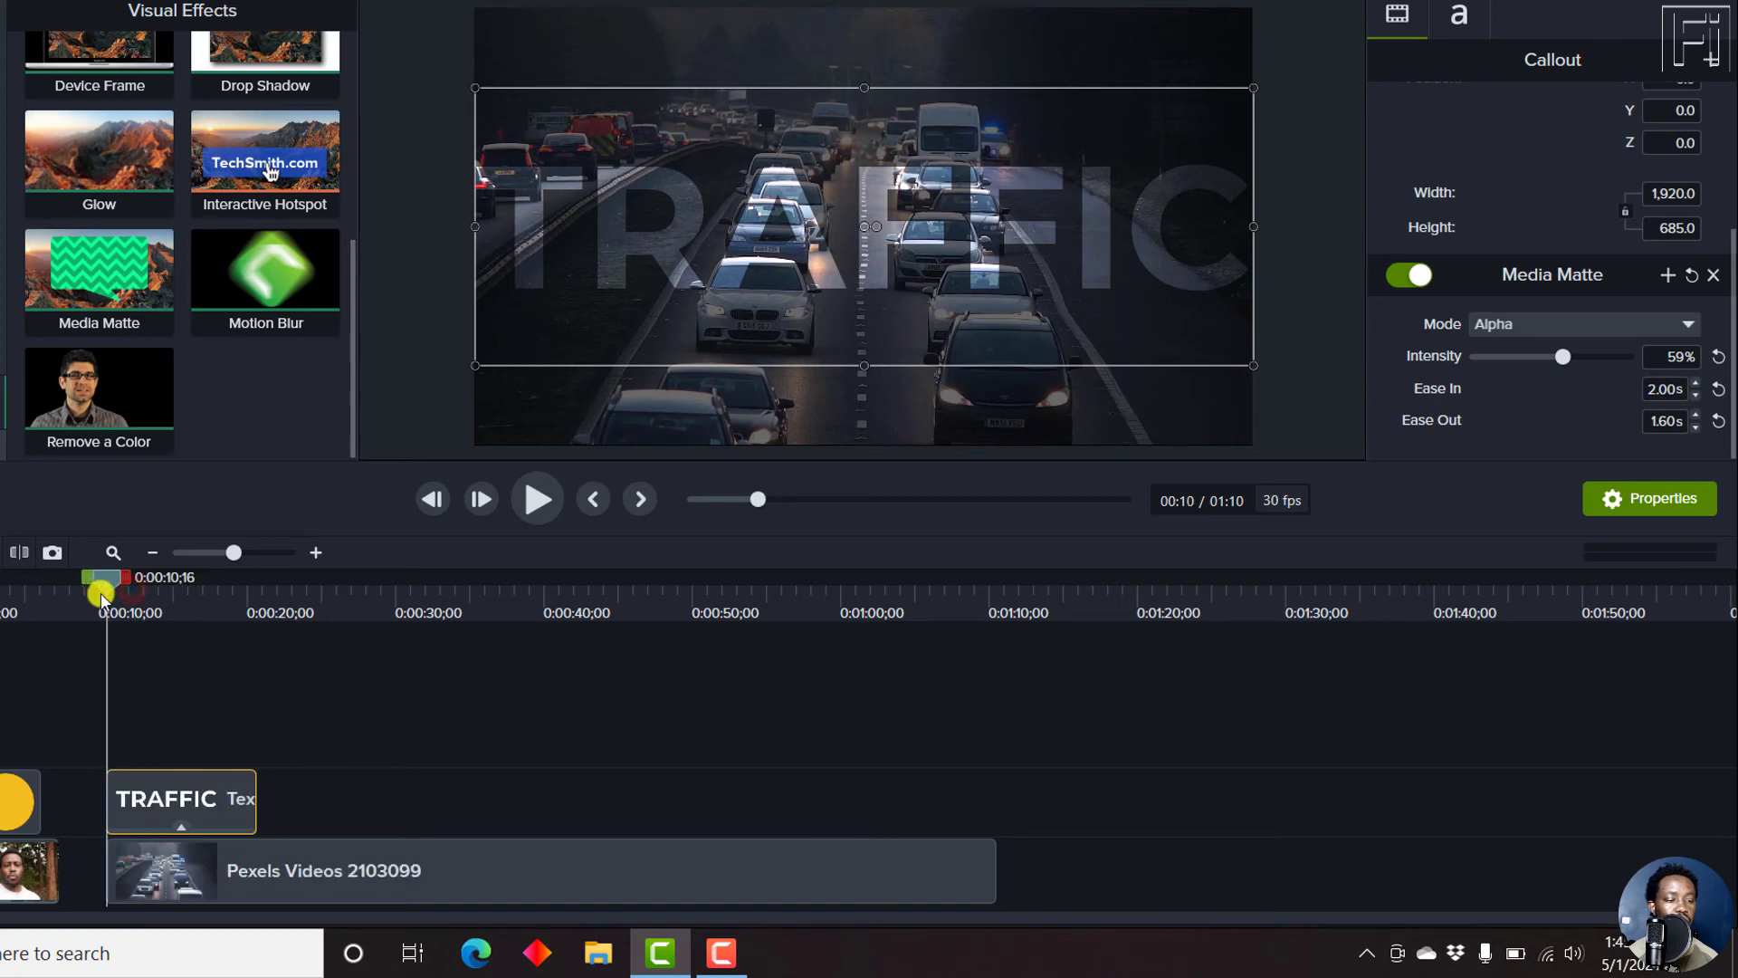
{"action": "key", "text": "space"}
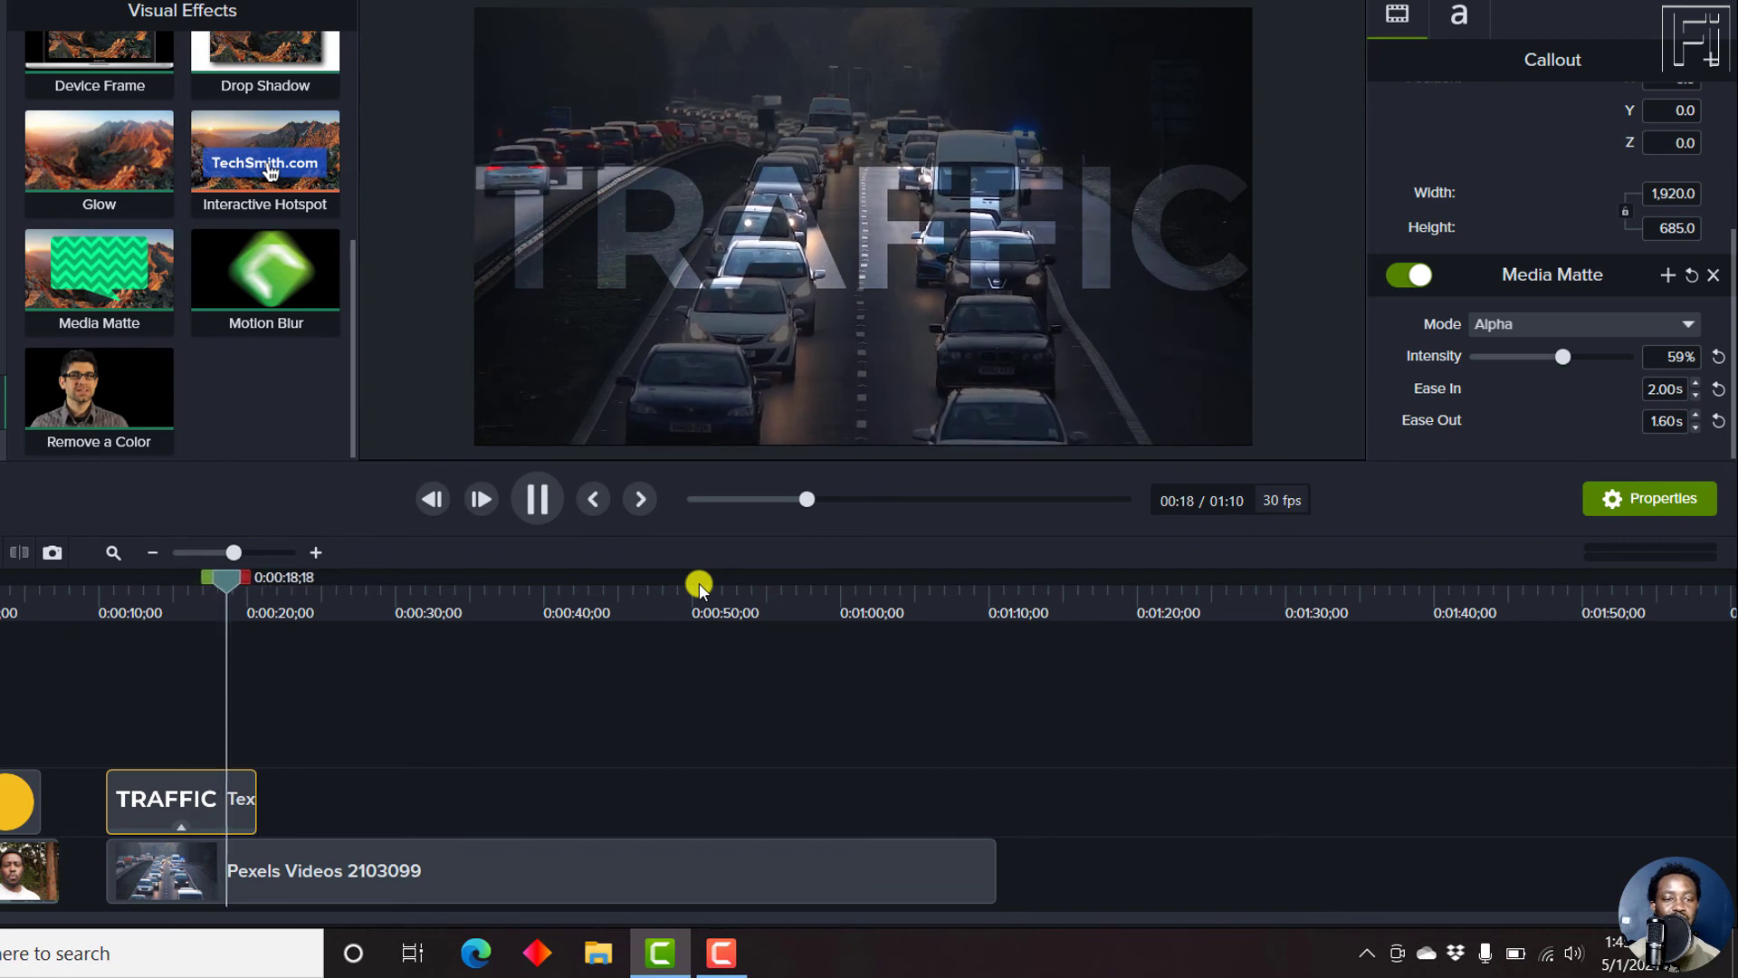
{"action": "key", "text": "space"}
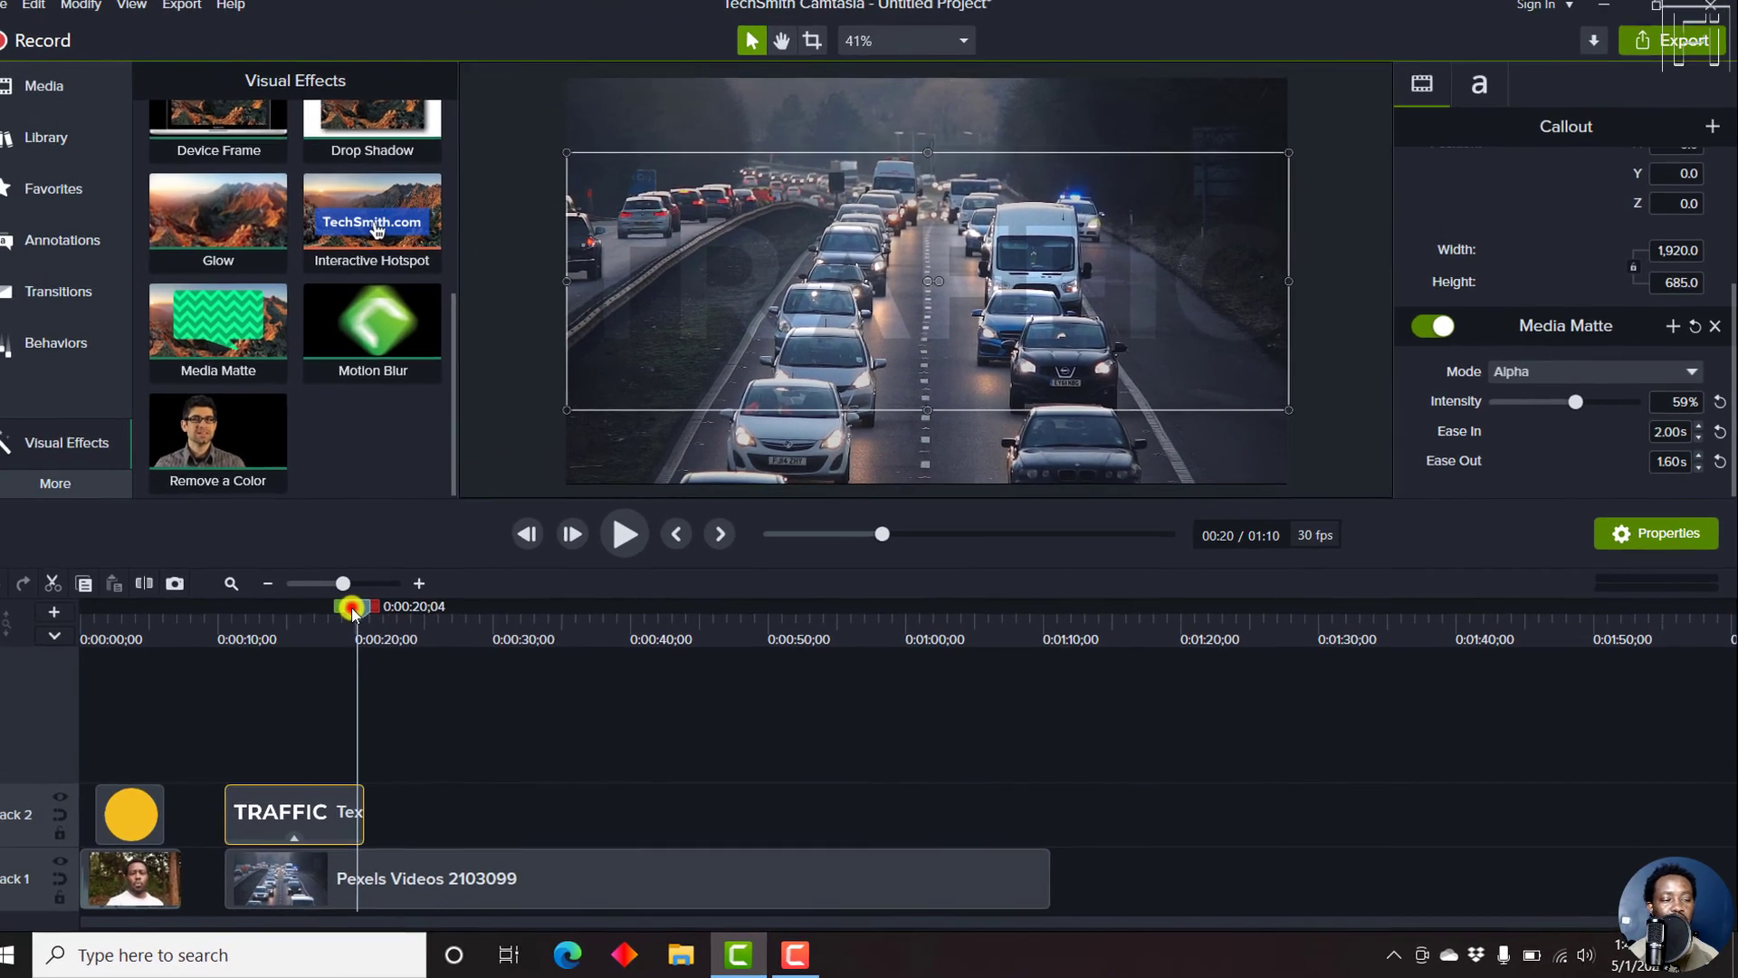
- Apply the Media Matte effect to the yellow circle on Track 2 and return the playhead to the start of the timeline
{"action": "left_click_drag", "start_coordinate": [246, 578], "coordinate": [144, 642]}
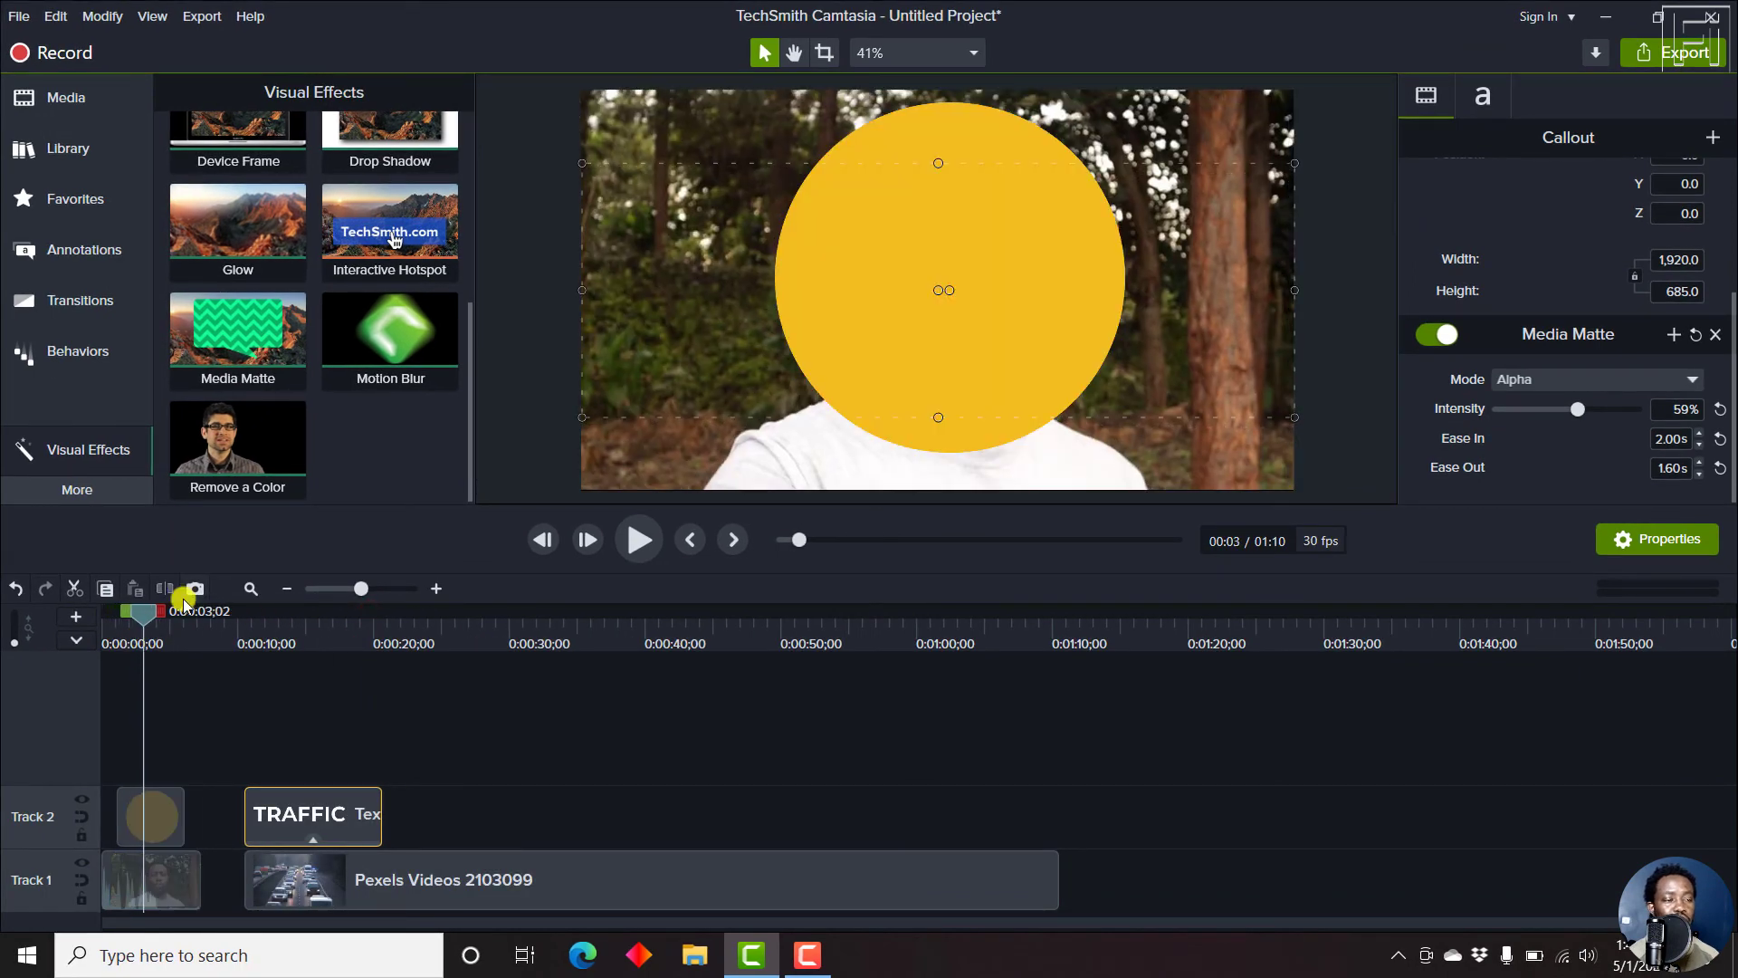
{"action": "left_click_drag", "start_coordinate": [232, 326], "coordinate": [155, 805]}
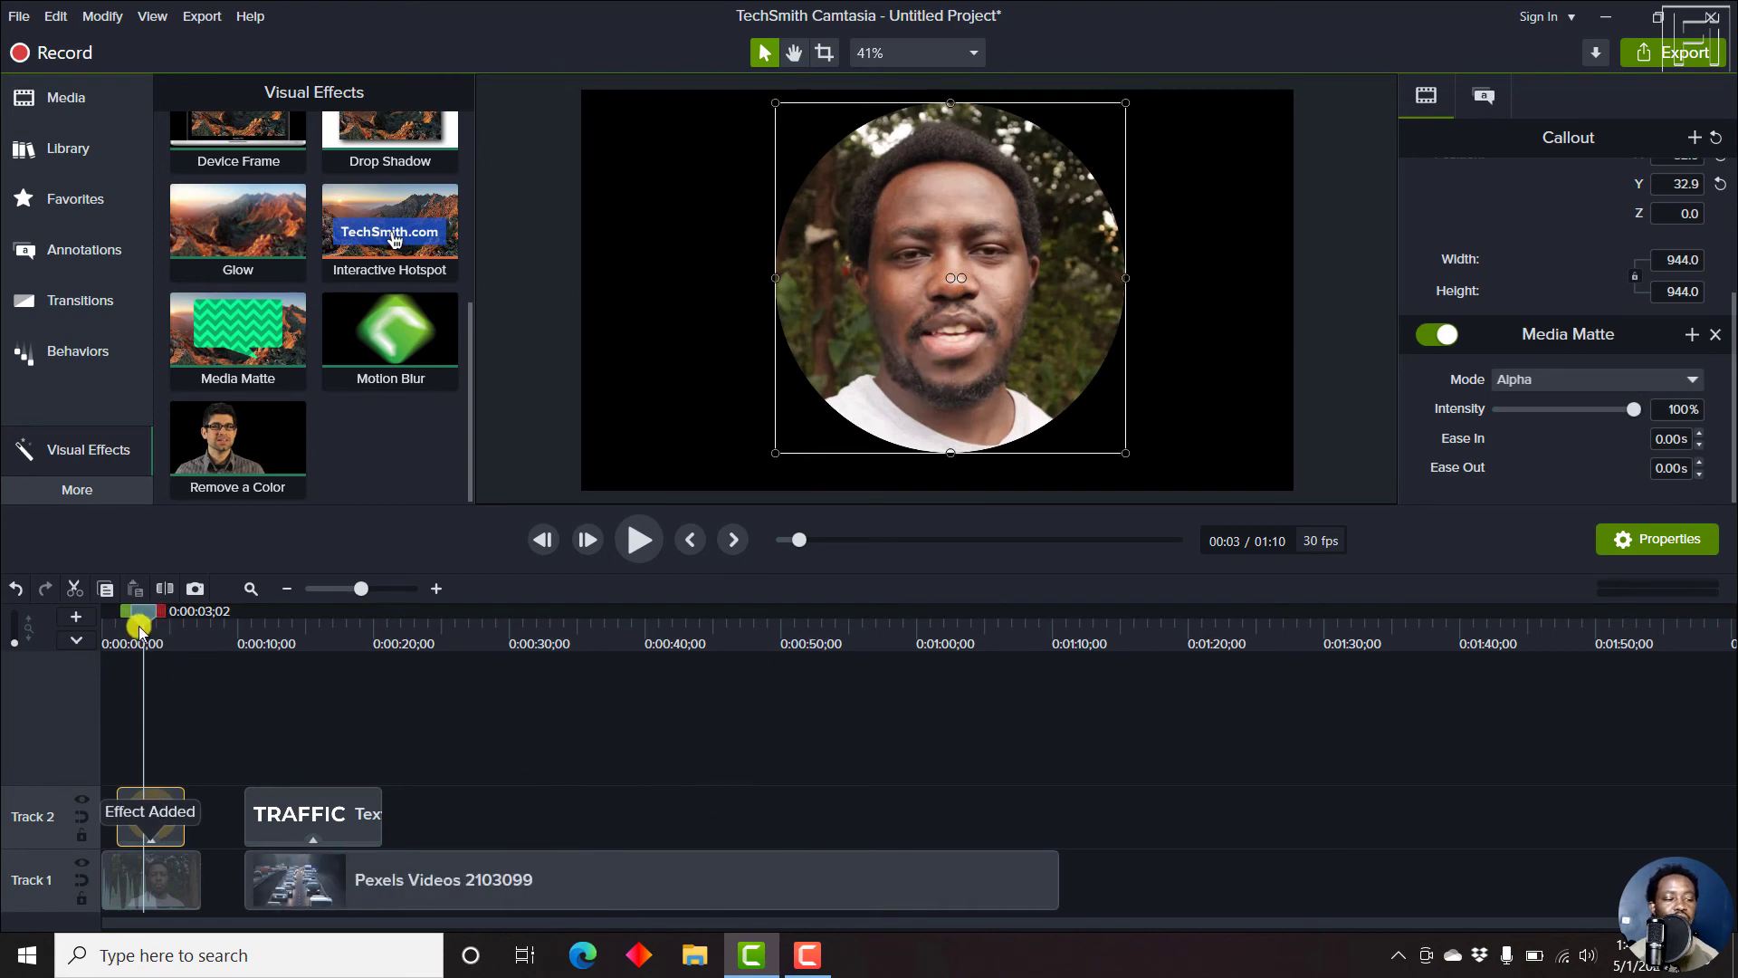
{"action": "left_click_drag", "start_coordinate": [138, 624], "coordinate": [97, 691]}
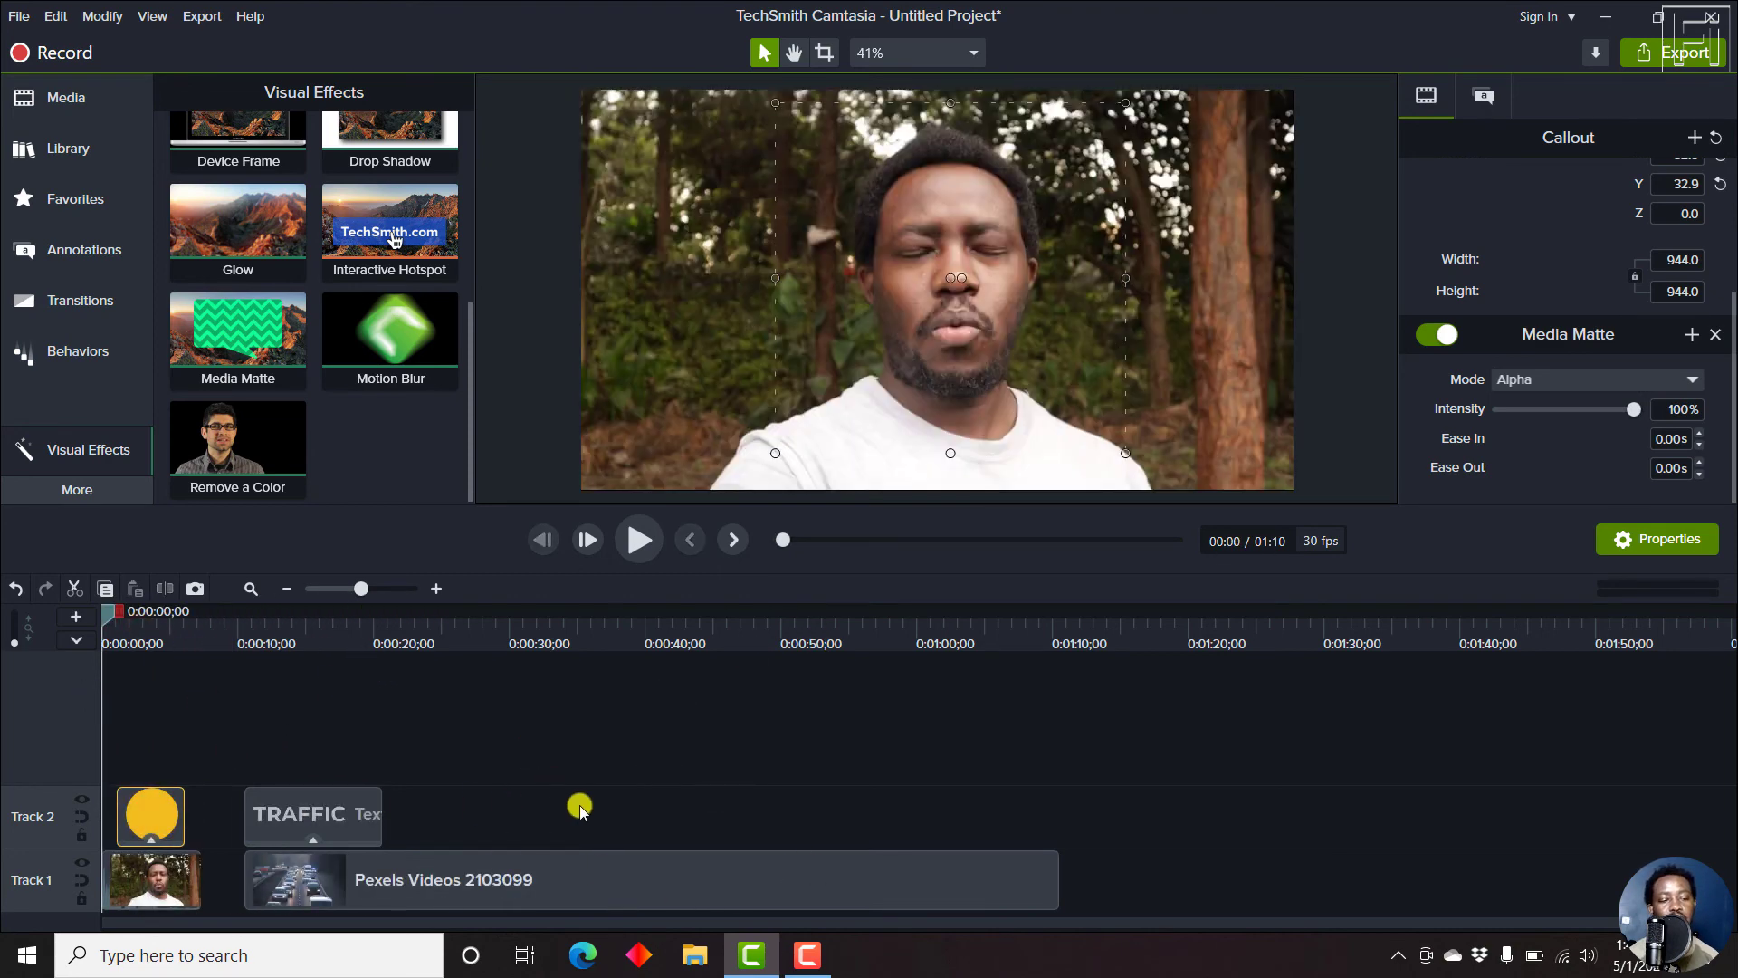